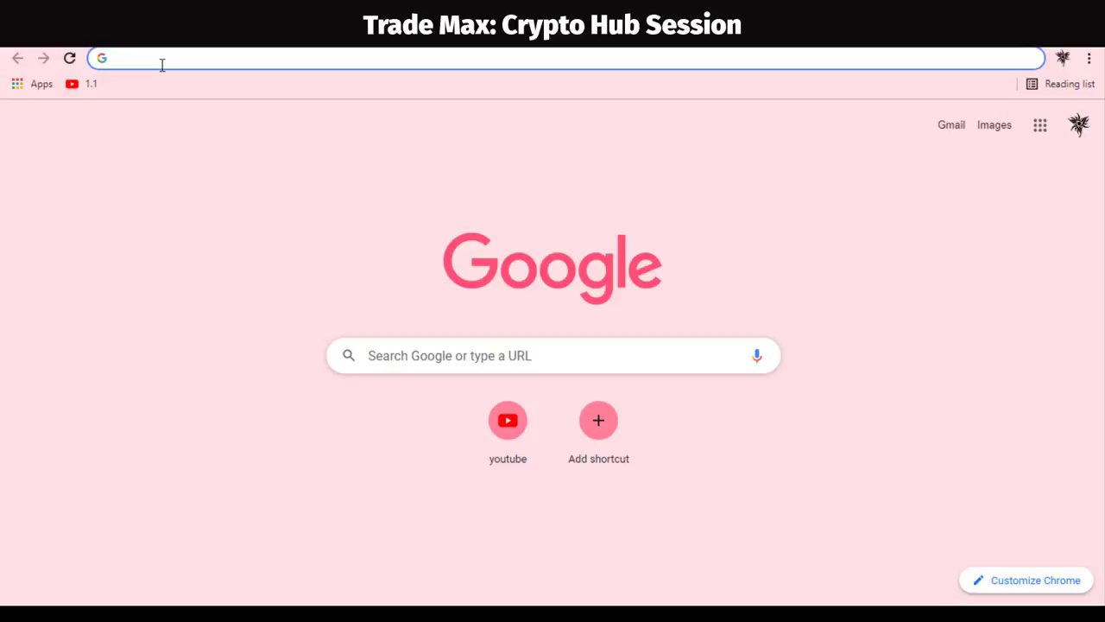
Search Google for "metamask chrome extension".
text(metamask ch)
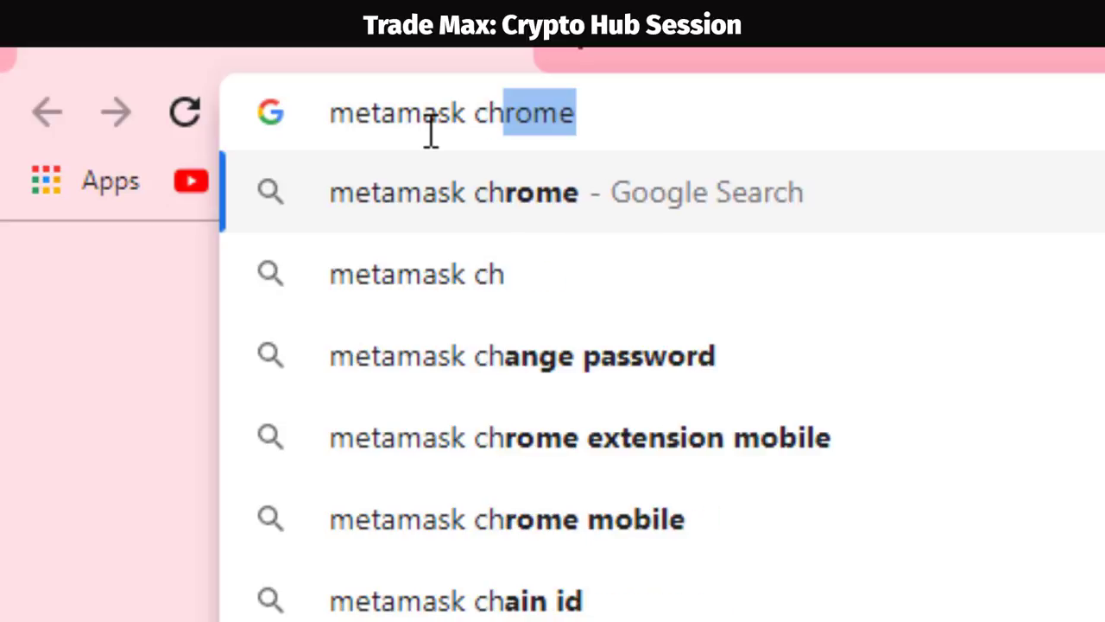
text(rome ex)
key(Return)
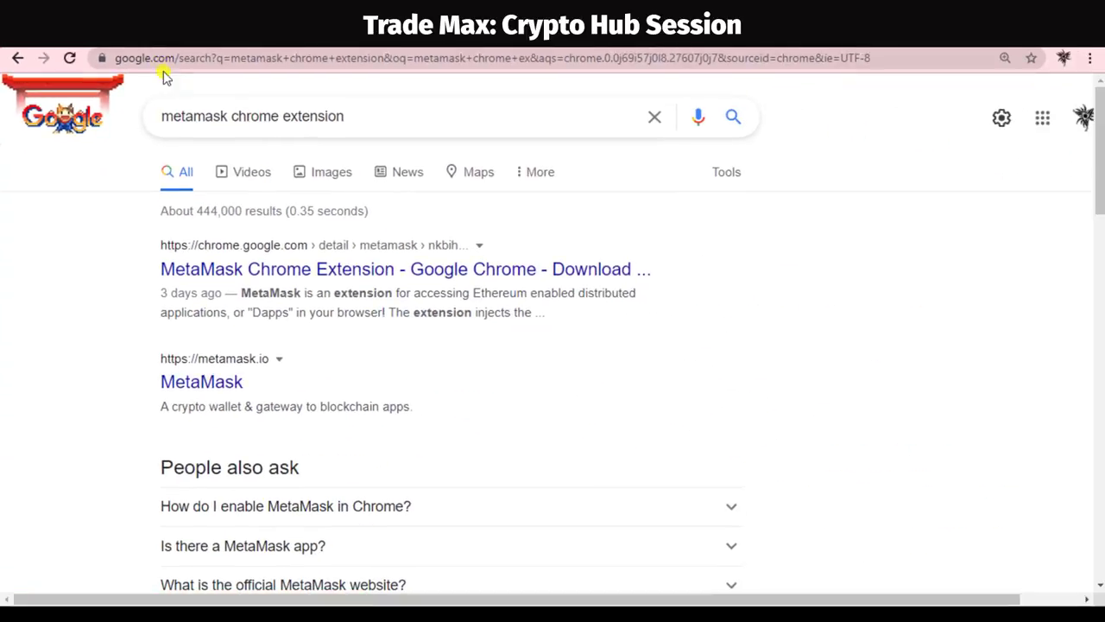
Open the MetaMask listing in the Chrome Web Store and add the extension to Chrome.
click(225, 271)
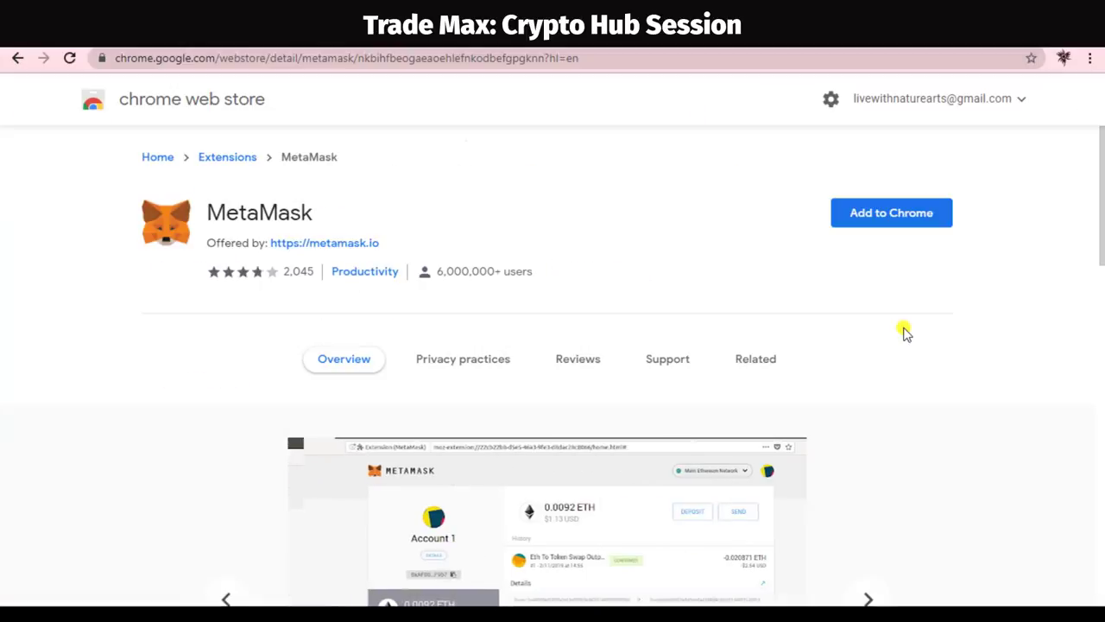
click(745, 249)
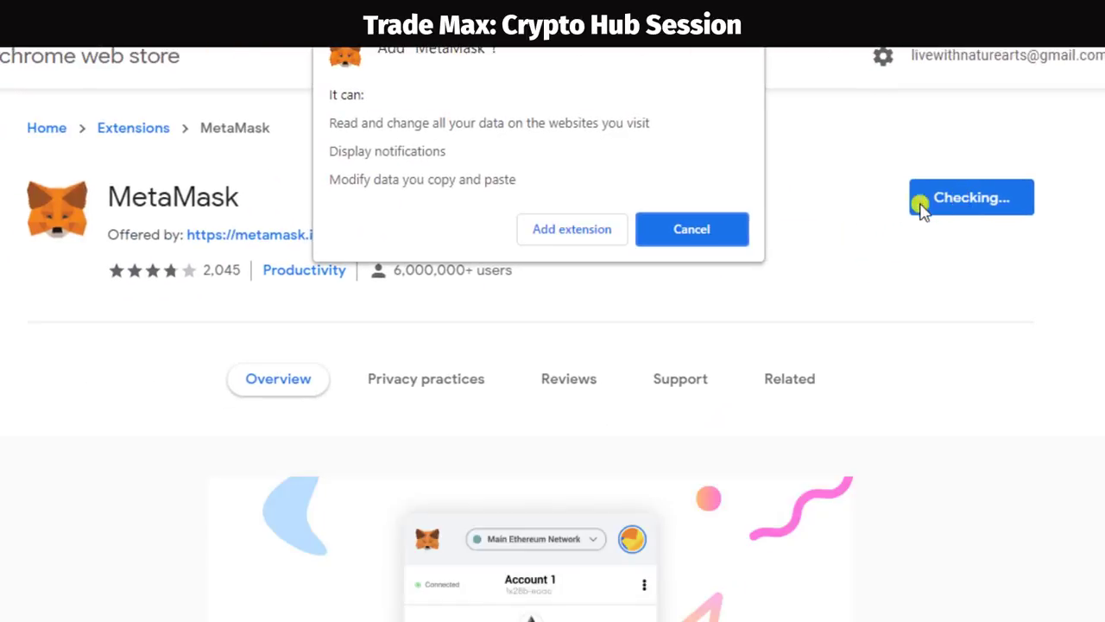
click(570, 230)
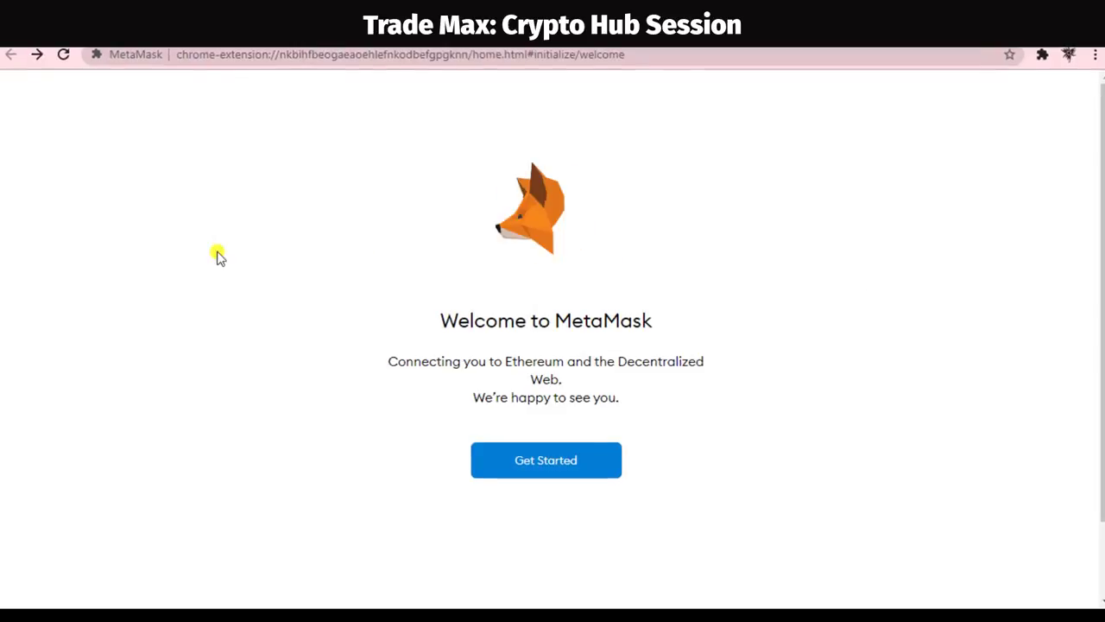
Start the MetaMask setup with the option to create a new wallet and agree to share usage data.
click(546, 473)
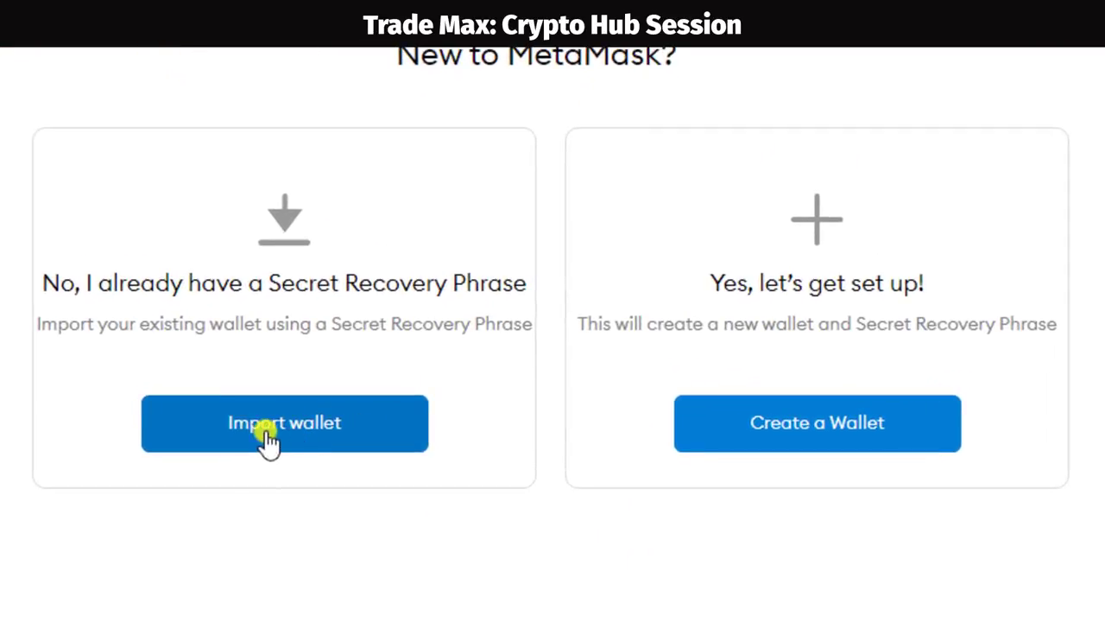
drag(37, 324, 140, 323)
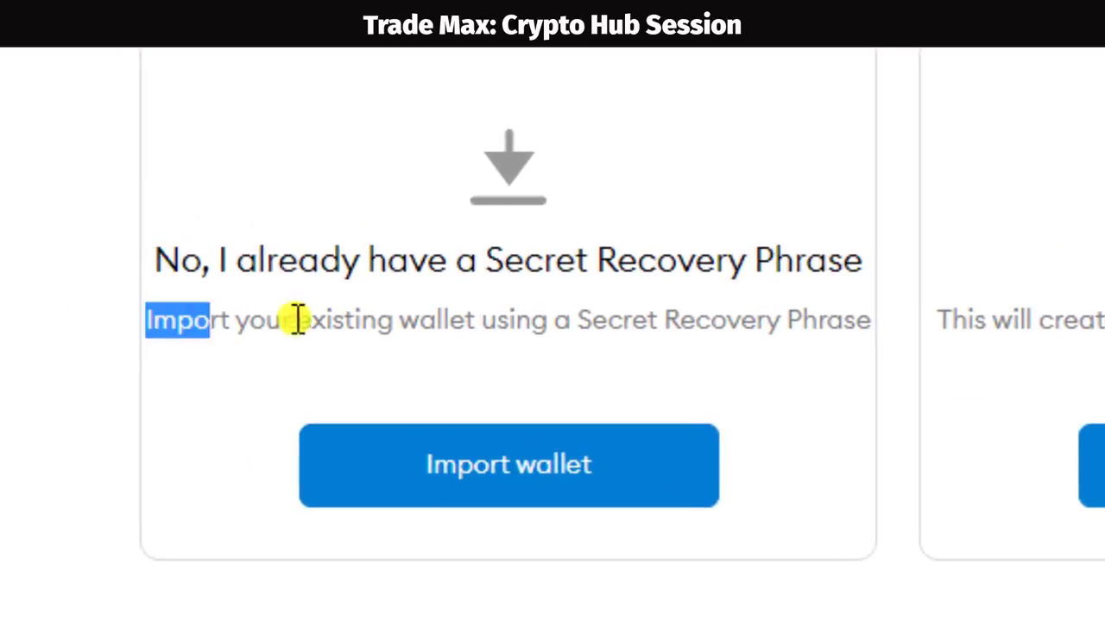
drag(296, 319, 780, 319)
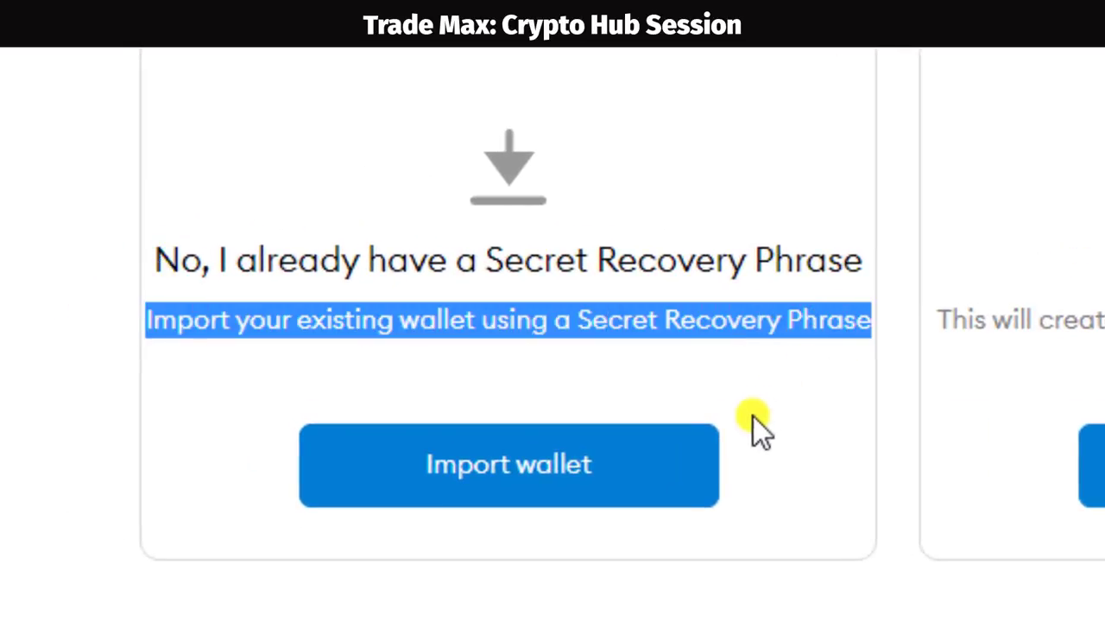
click(754, 419)
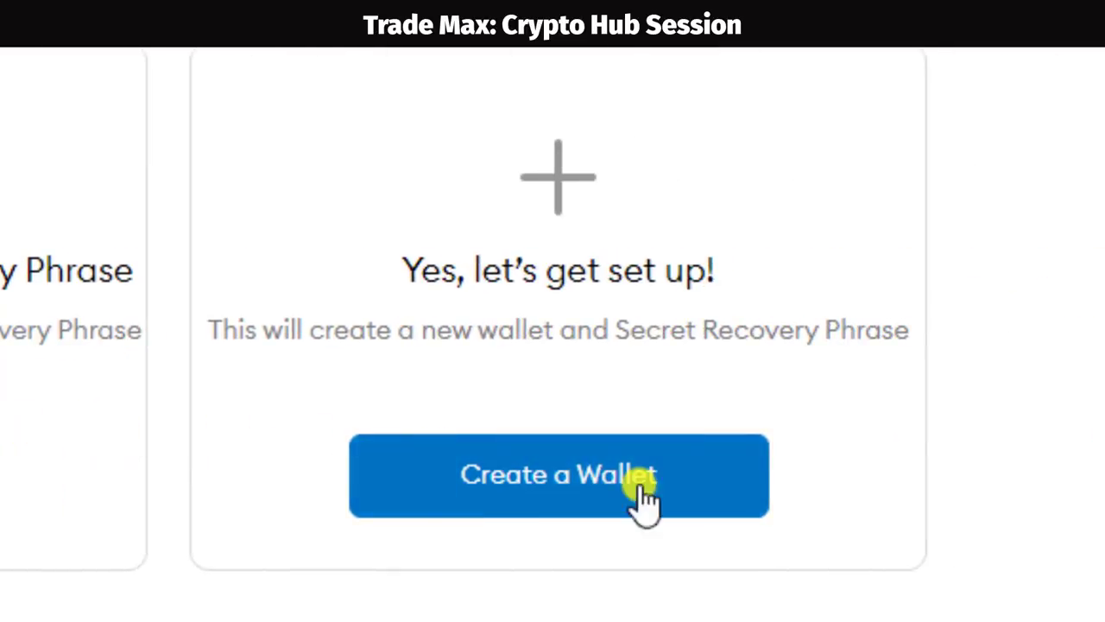
click(542, 482)
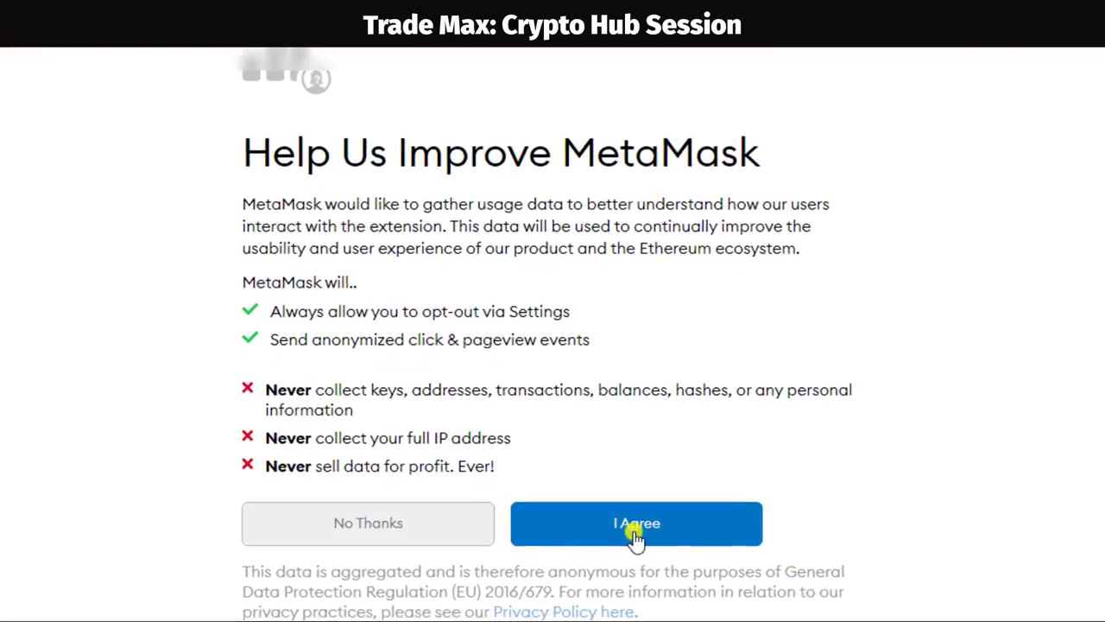
click(636, 535)
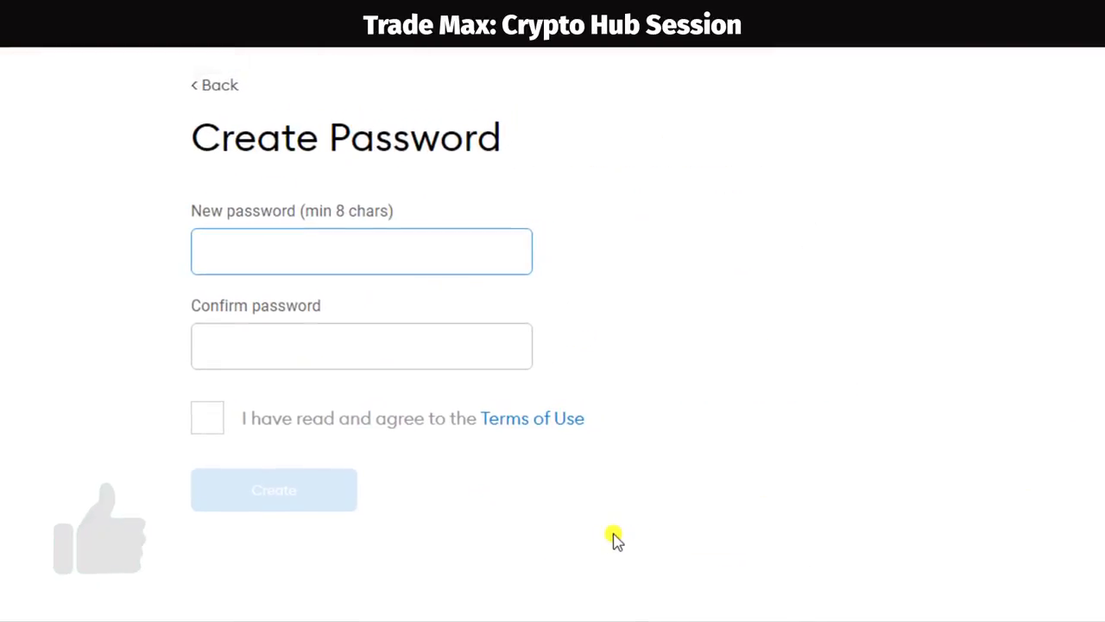
Create the wallet with a new password, entering it again as confirmation and accepting the Terms of Use.
text(••••••••••)
click(452, 340)
text(••••••••••)
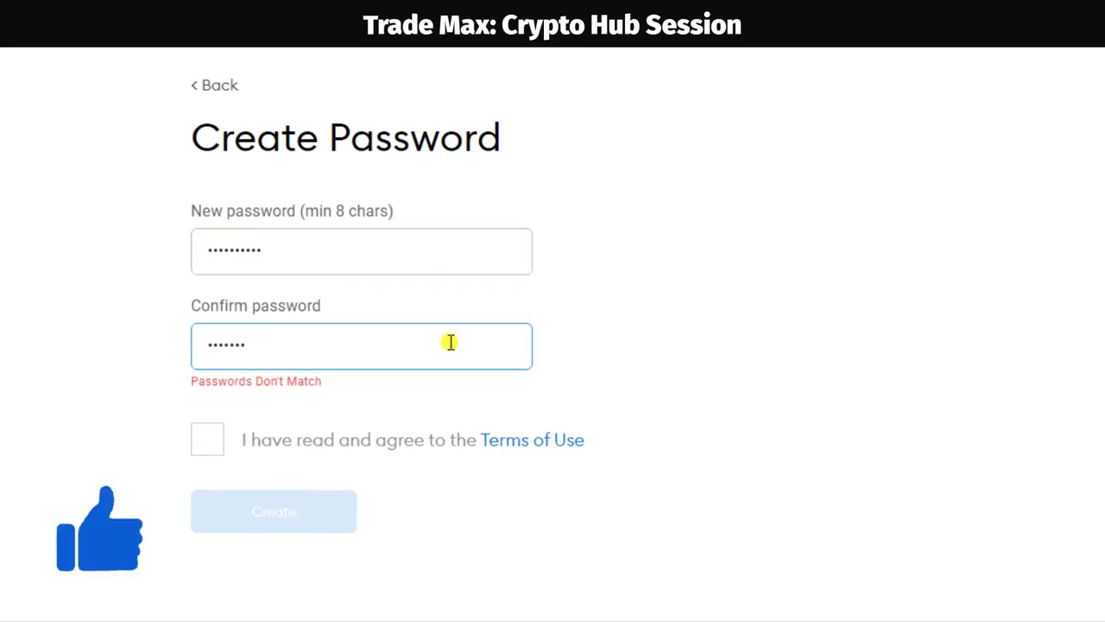
click(264, 501)
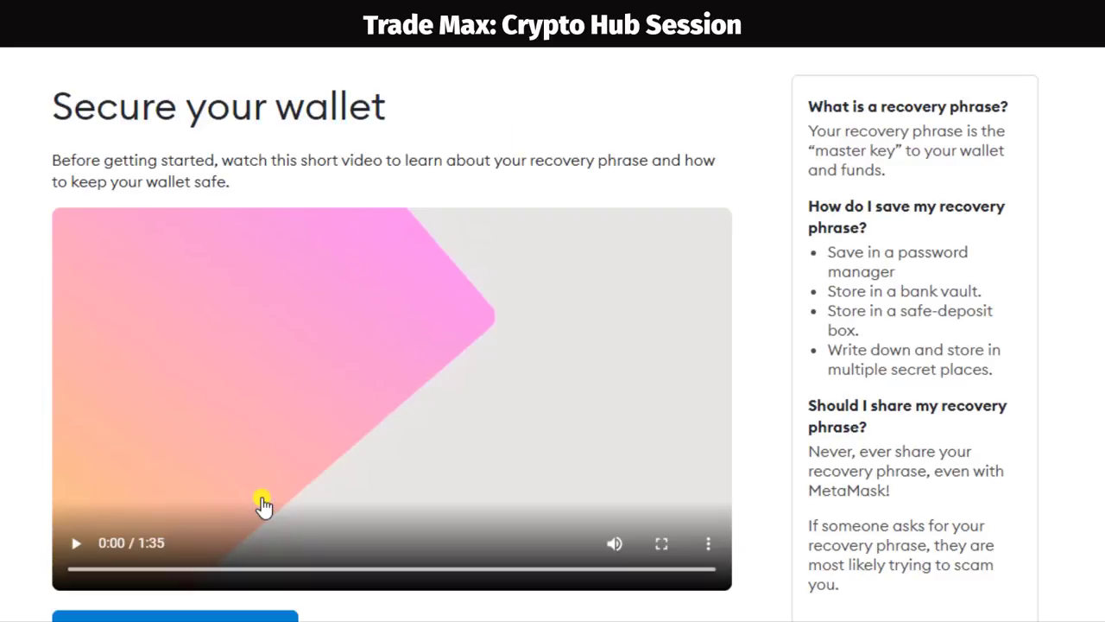
Continue past the wallet security video and reveal the secret backup phrase.
scroll(889, 569, down, 1)
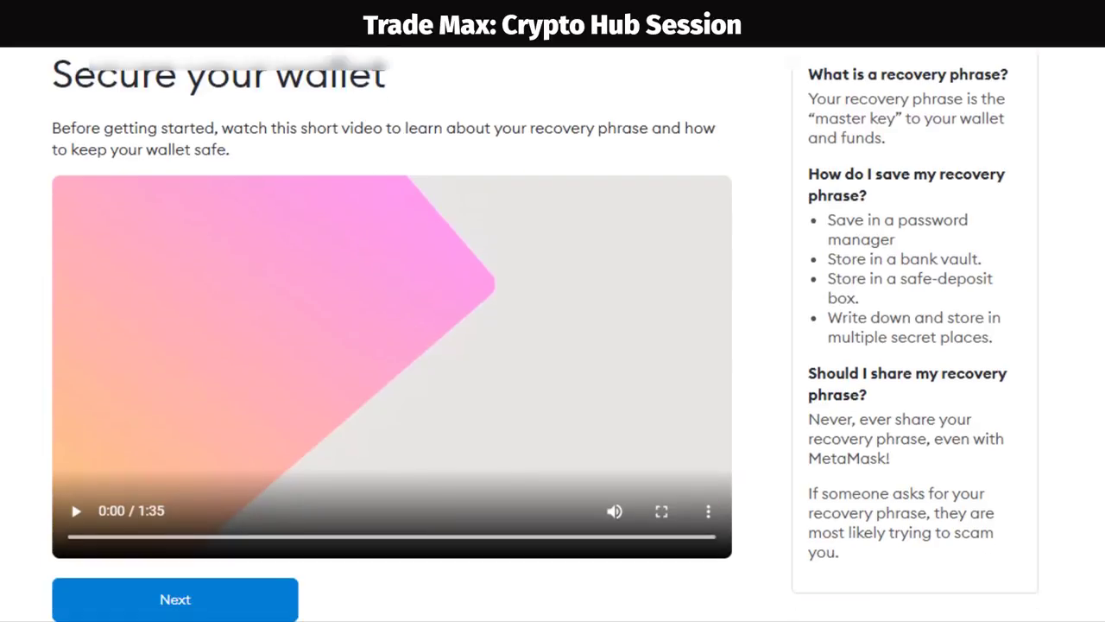
click(155, 599)
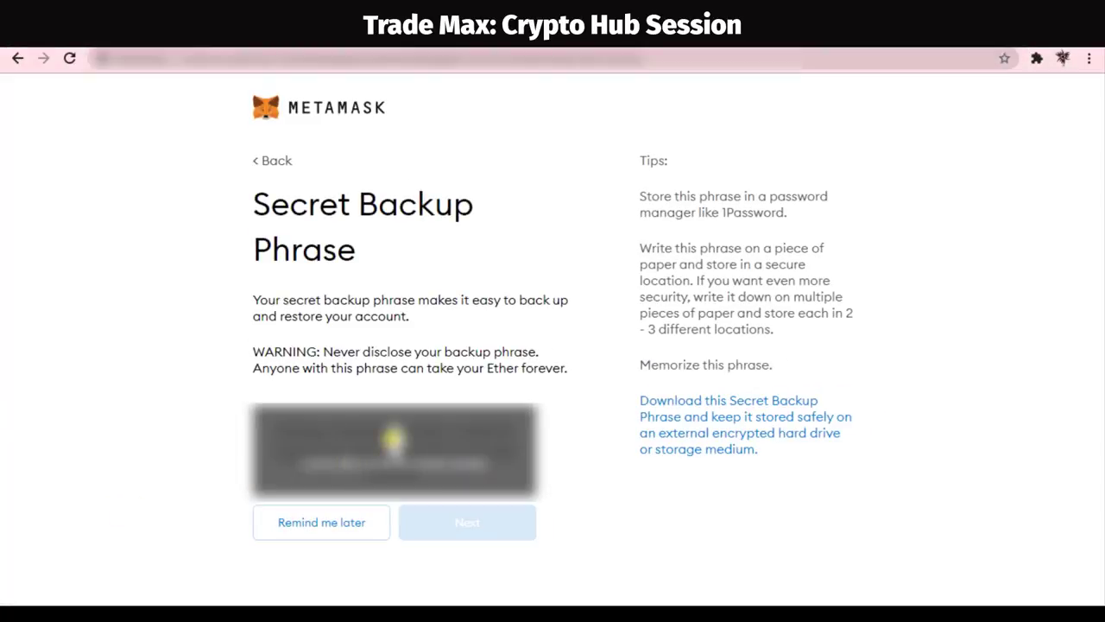
click(393, 440)
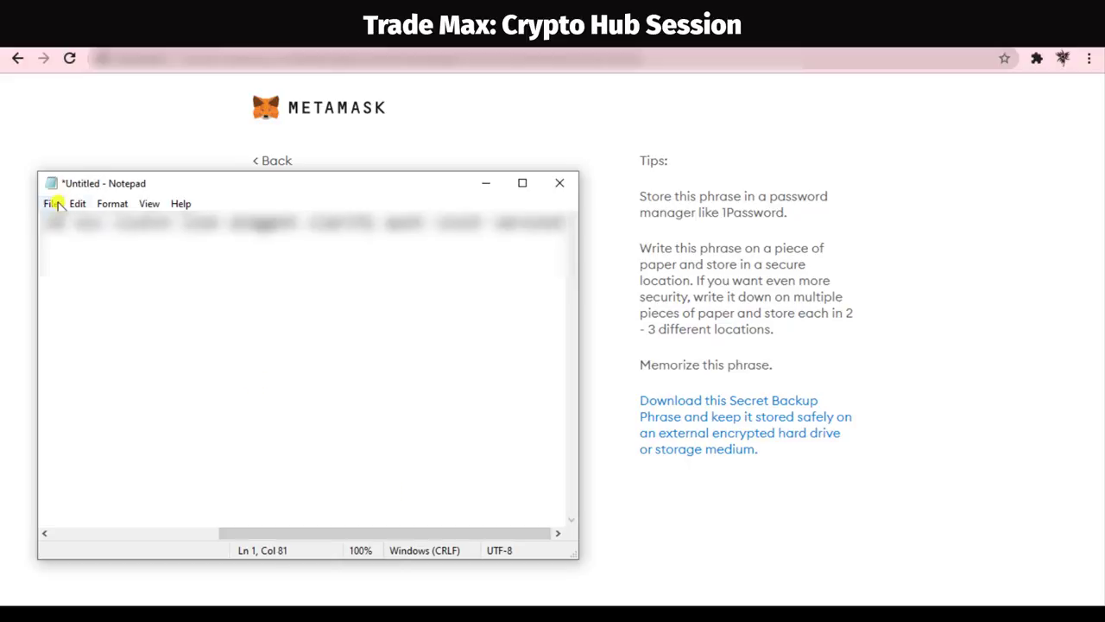
Save the Notepad document containing the backup phrase as "Meta Mask" in the Notes folder on the Desktop.
click(54, 203)
click(87, 291)
text(Met)
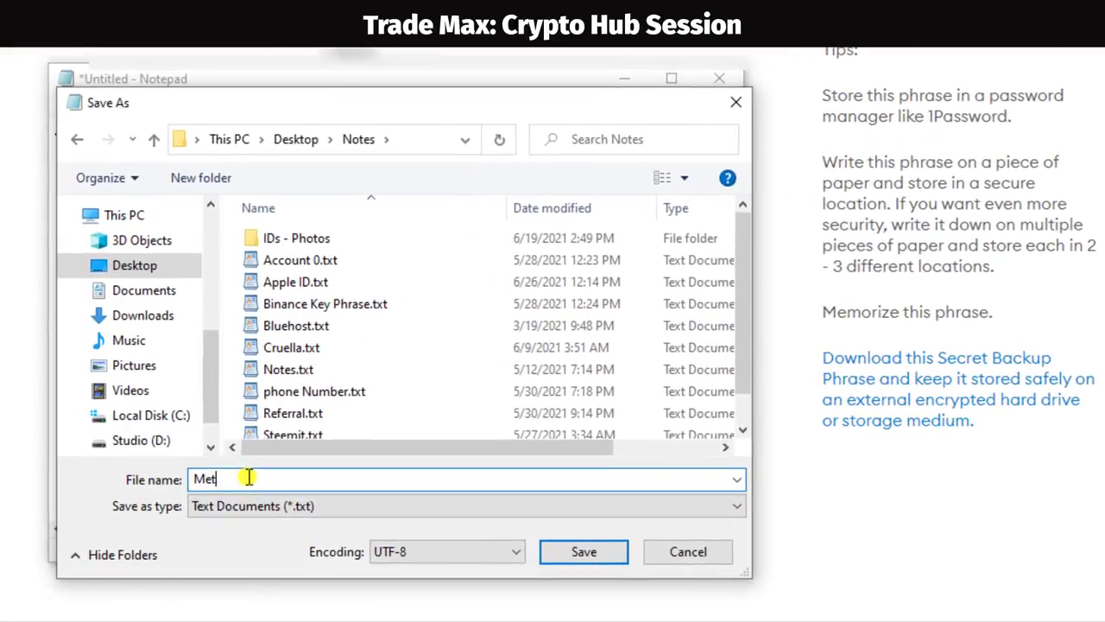
text(a Mask)
click(584, 551)
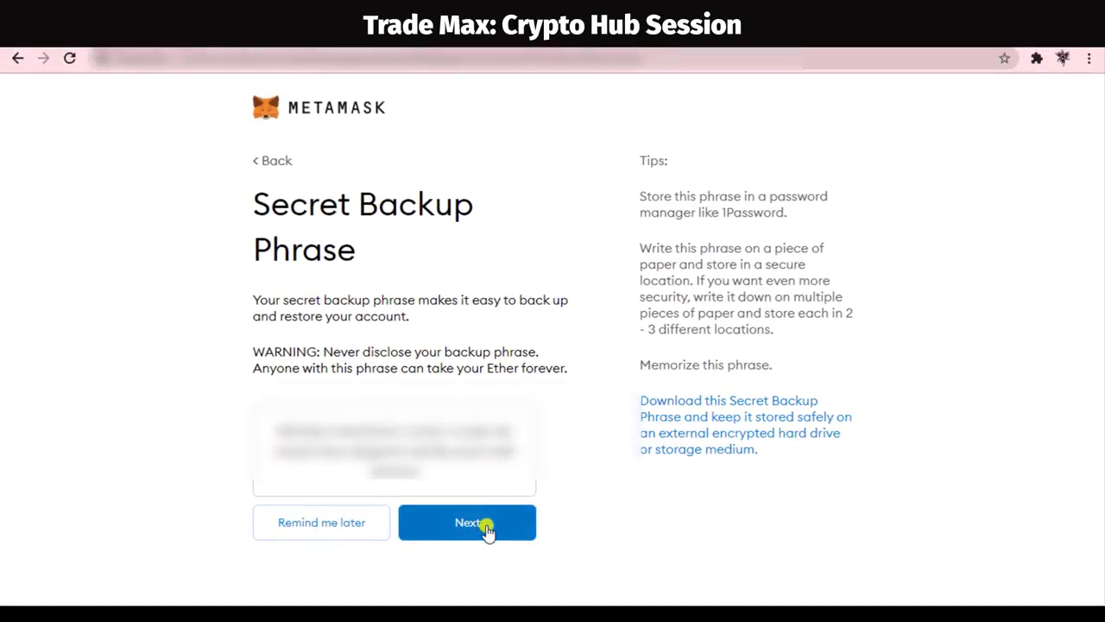
Complete the backup phrase confirmation to finish the wallet setup, and close the What's new notice.
click(486, 529)
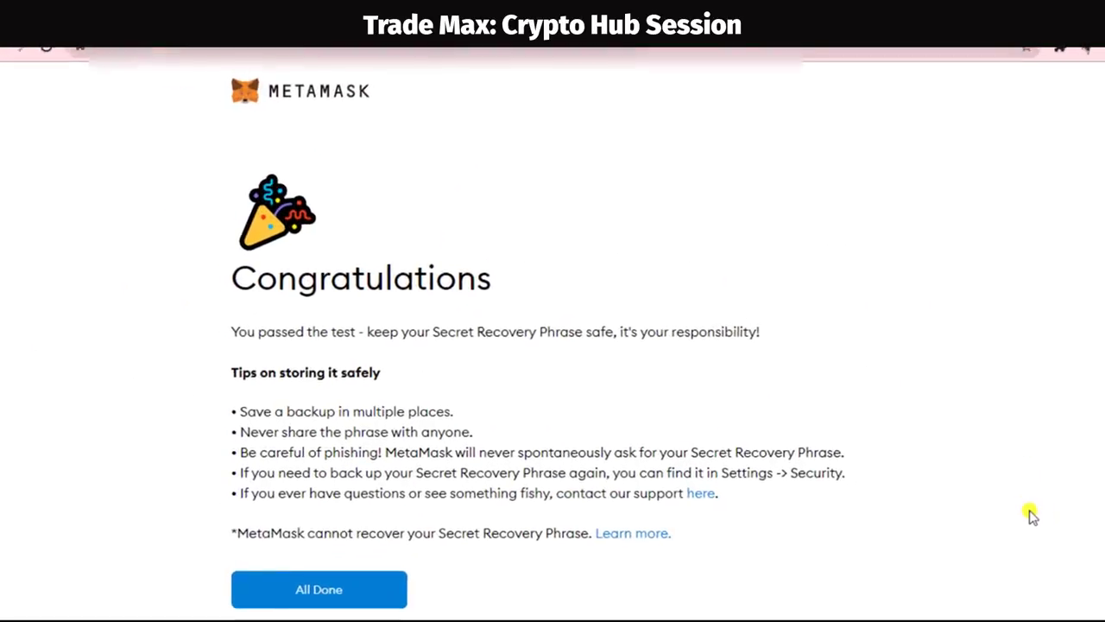
click(320, 576)
scroll(517, 524, down, 6)
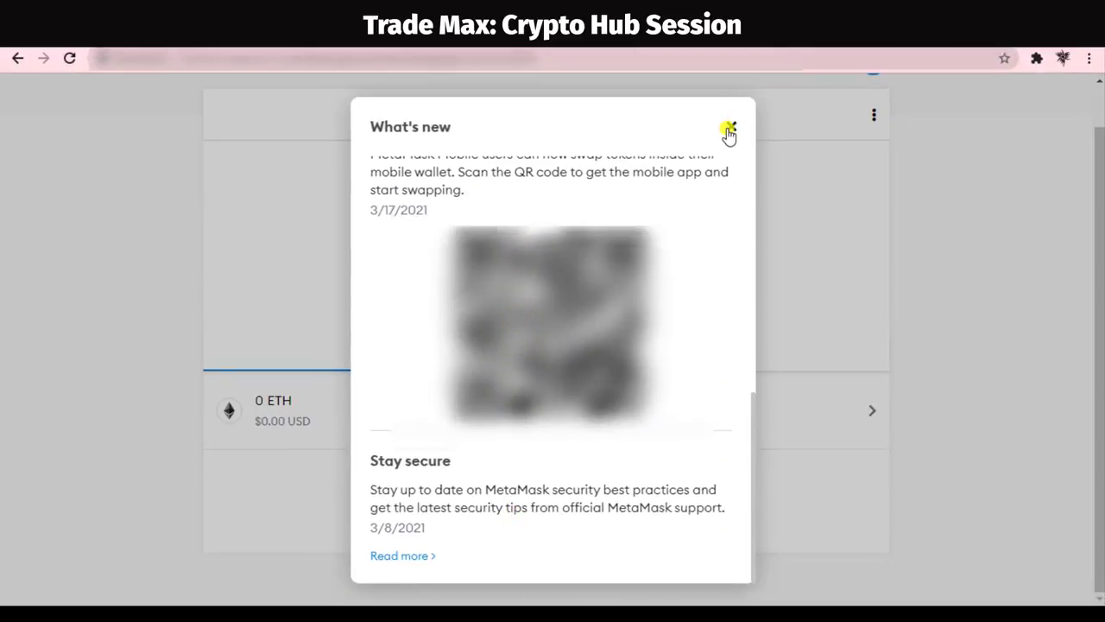
click(729, 130)
Pin the MetaMask extension to the Chrome toolbar.
scroll(728, 135, up, 1)
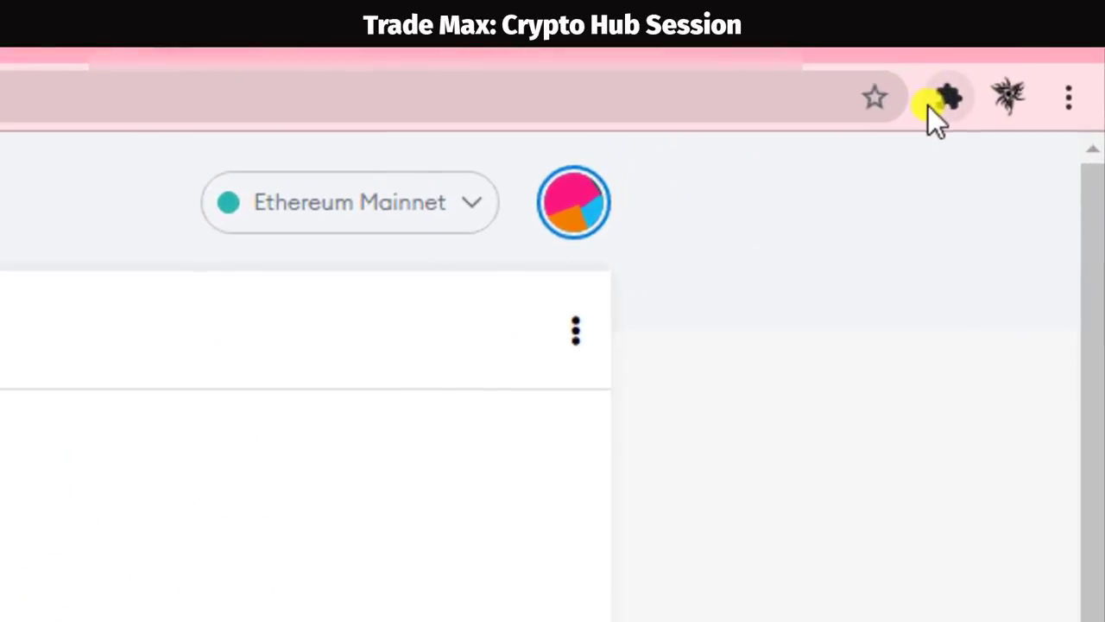
click(928, 106)
click(869, 329)
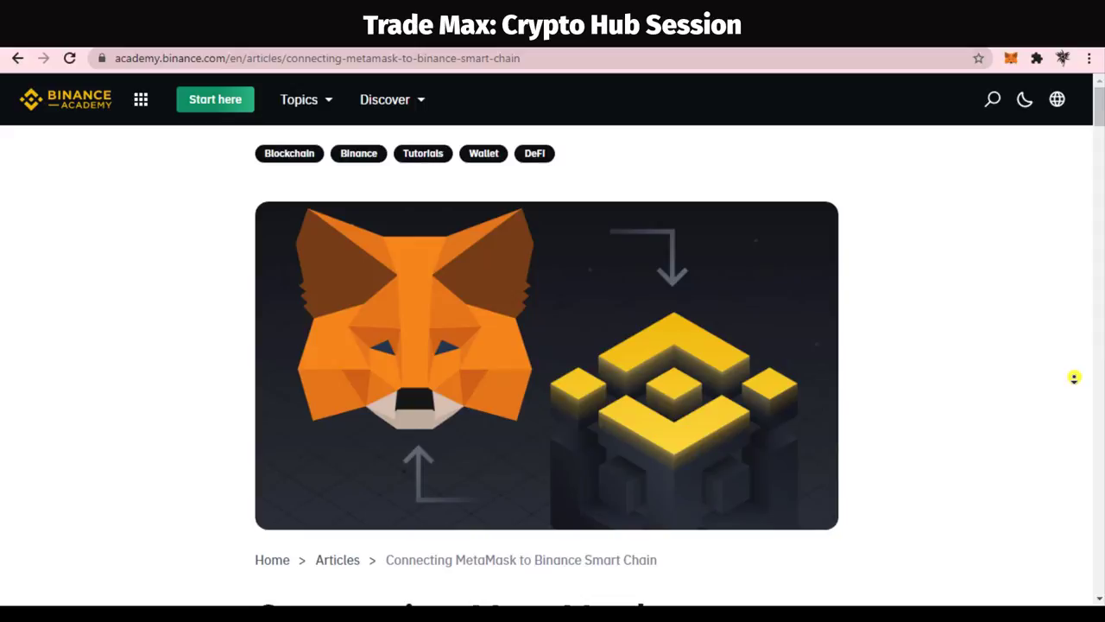
Read the Binance Academy article on connecting MetaMask to Binance Smart Chain, down to its Mainnet network settings.
scroll(1074, 377, down, 1)
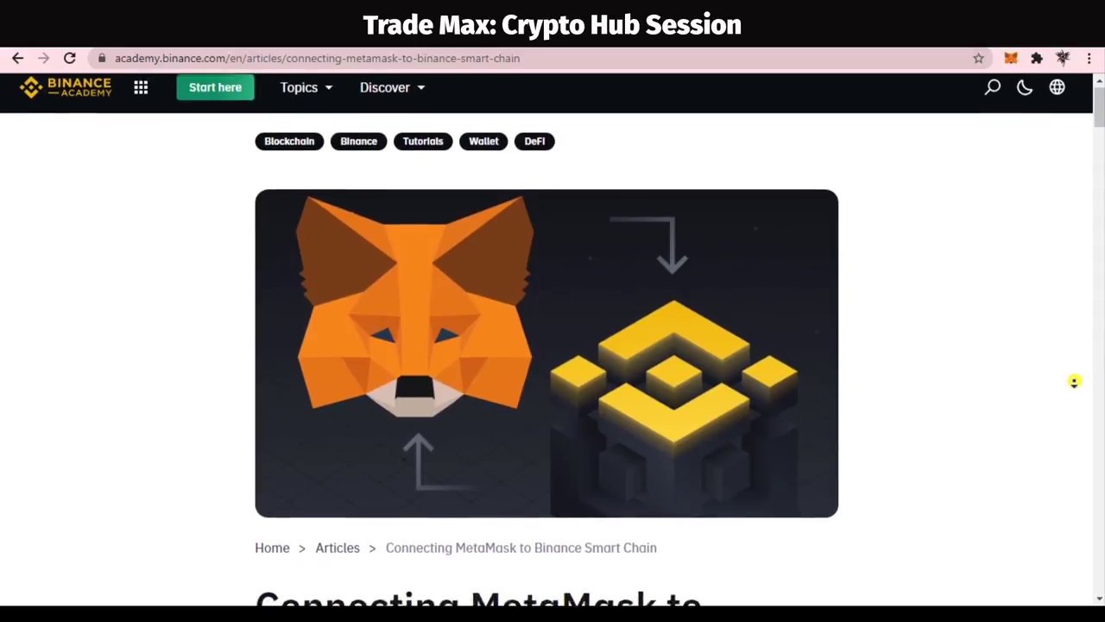
scroll(1074, 387, down, 3)
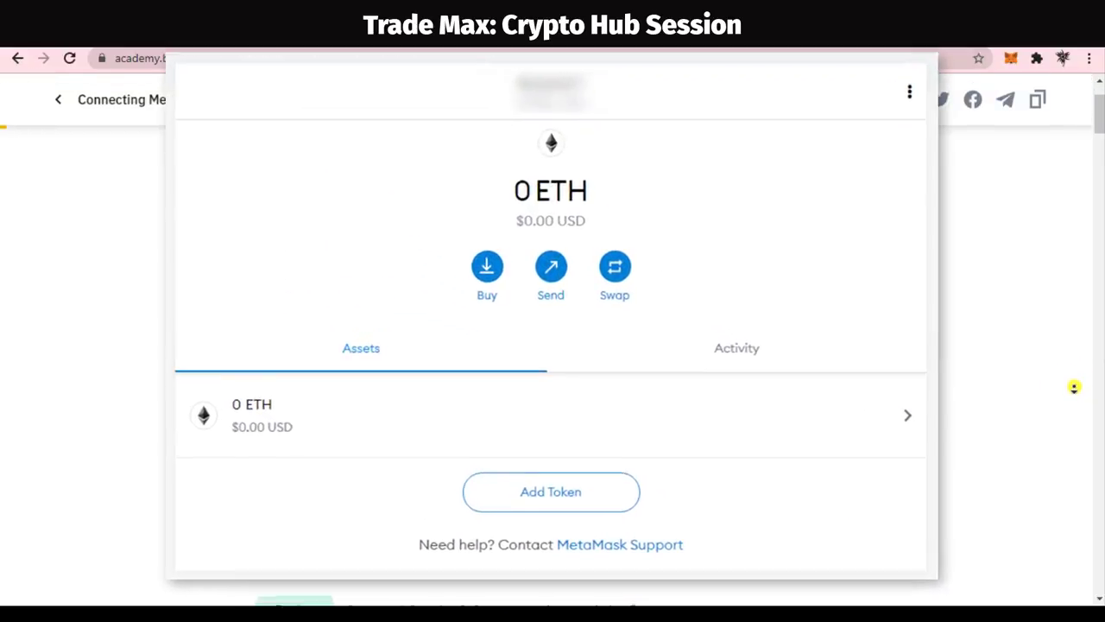
scroll(1074, 386, down, 2)
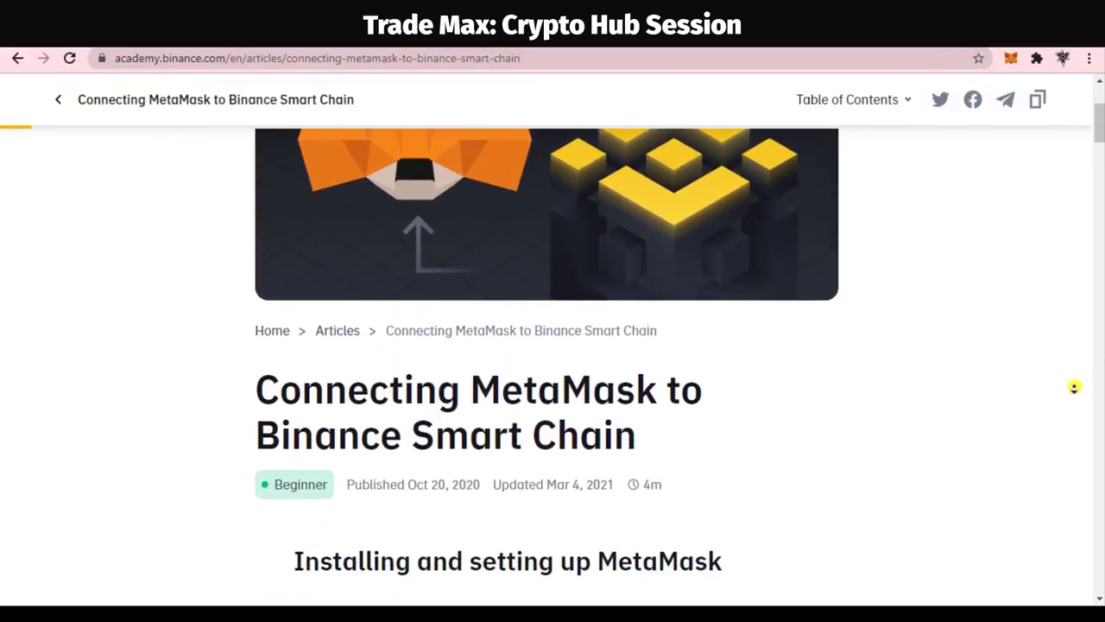
scroll(1074, 386, down, 2)
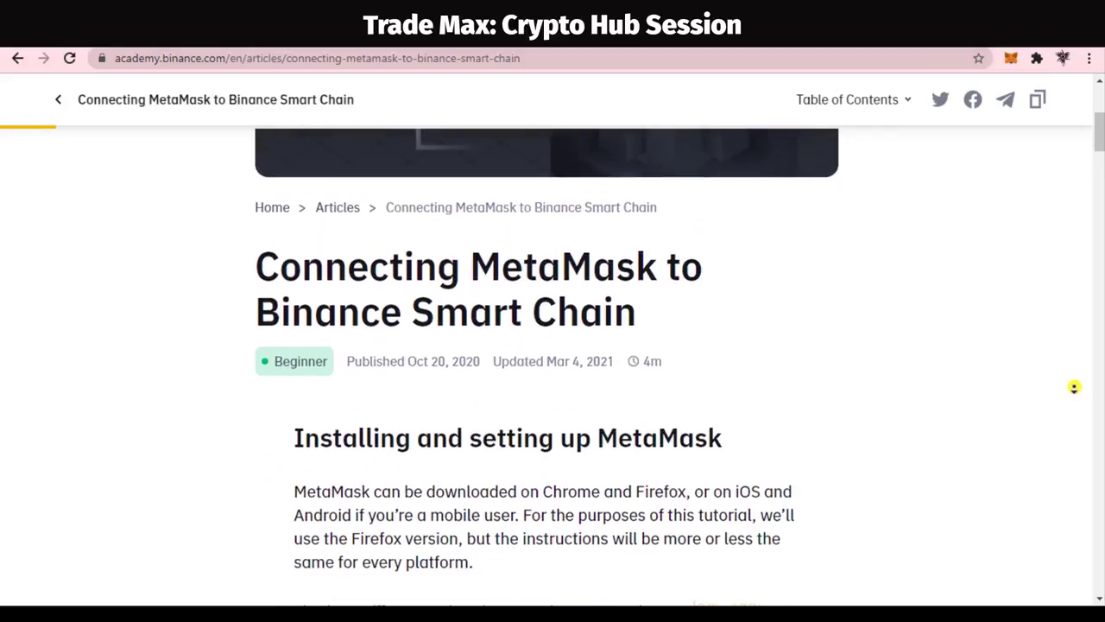
scroll(1074, 387, down, 2)
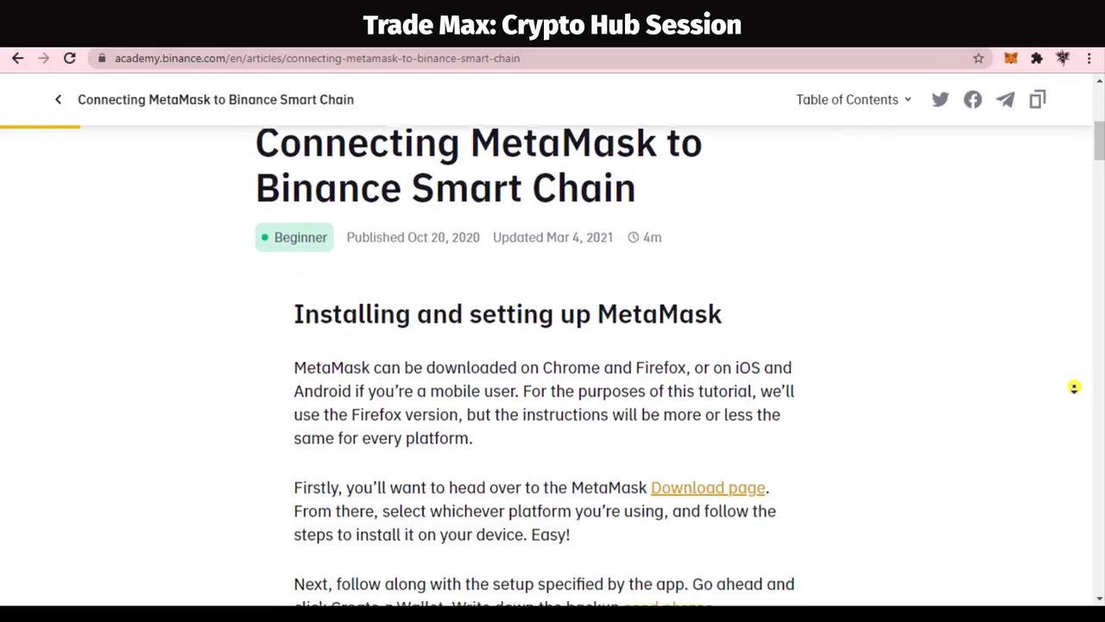
scroll(1074, 387, down, 2)
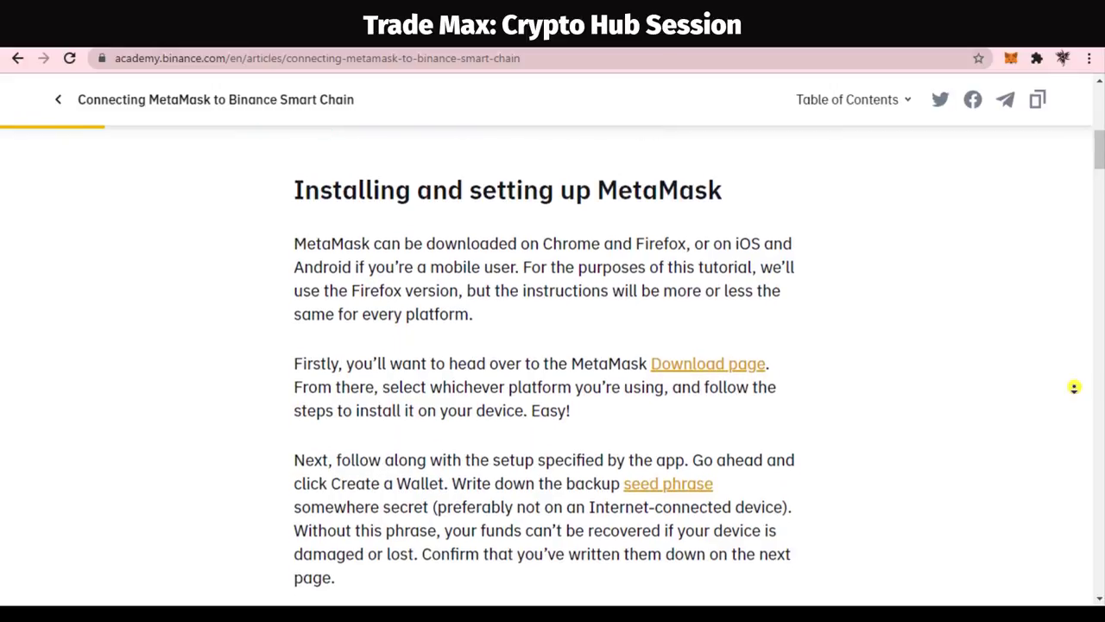
scroll(1074, 386, down, 2)
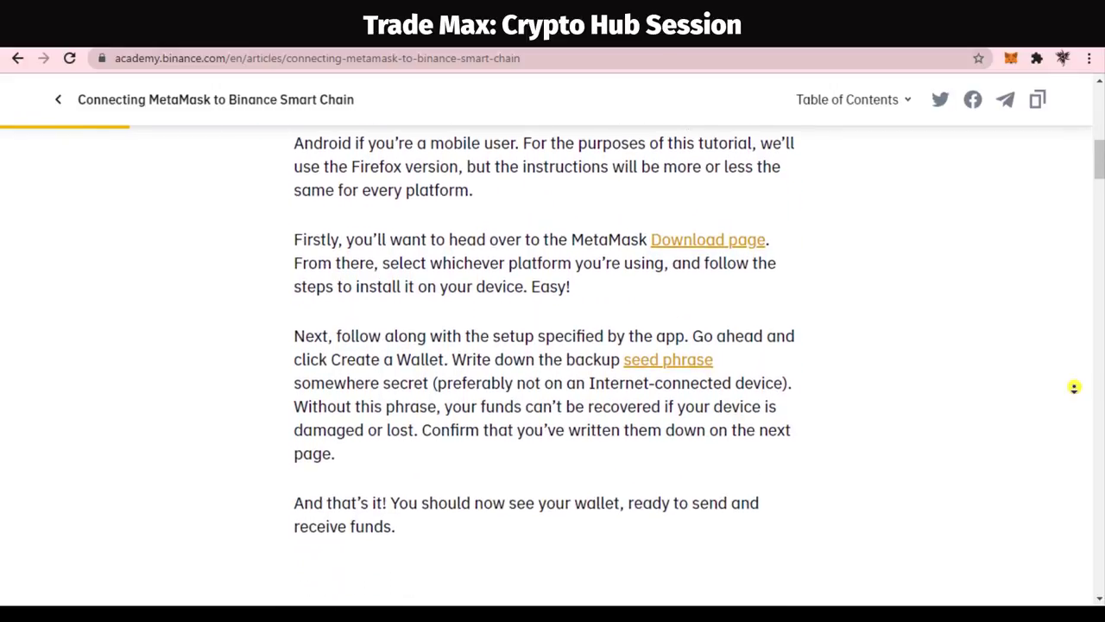
scroll(1074, 387, down, 2)
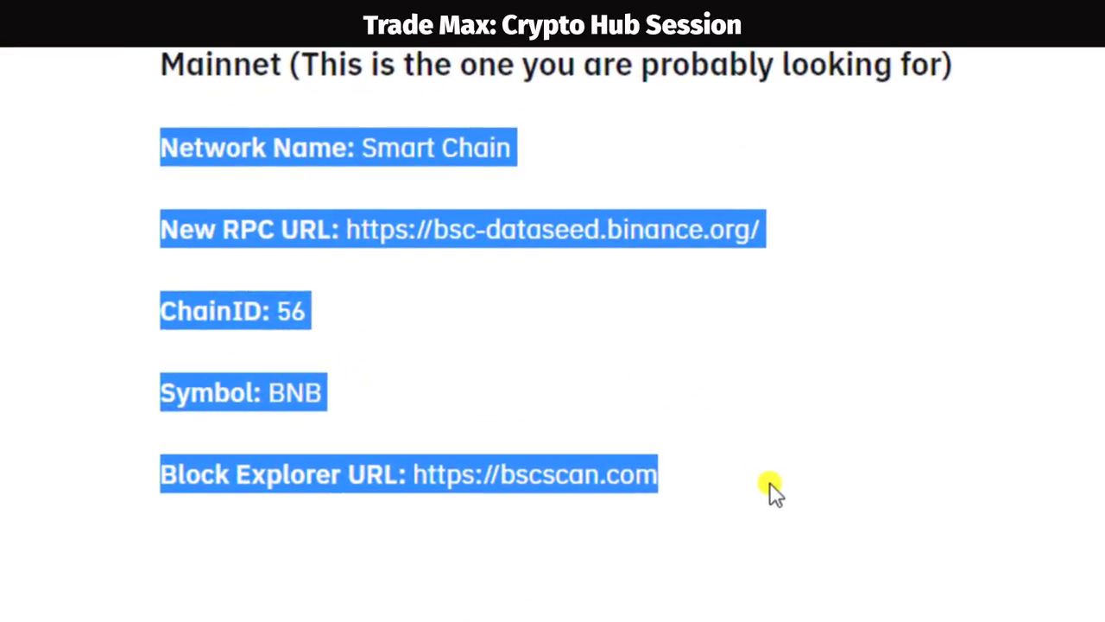
Open MetaMask's Custom RPC form for adding a network, with the article's Mainnet settings in view.
click(1008, 60)
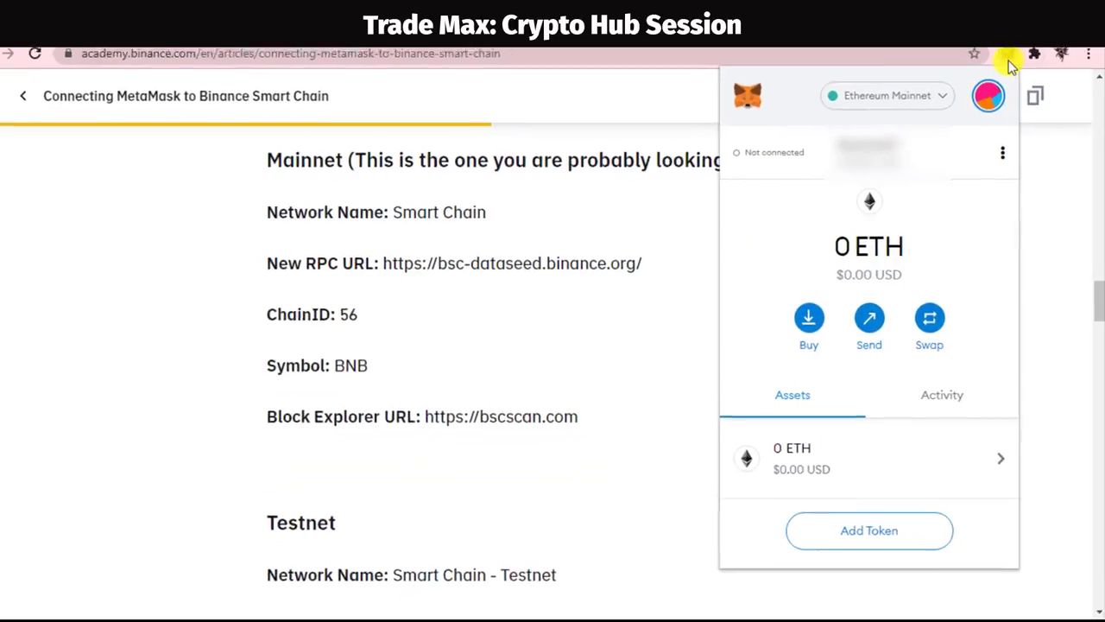
click(890, 55)
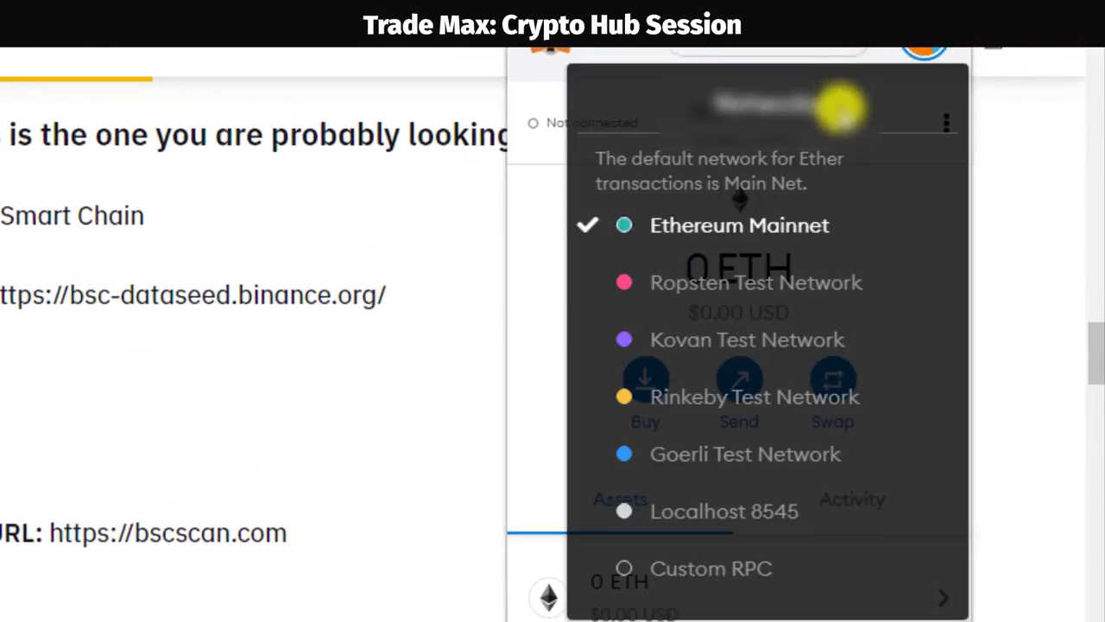
click(633, 571)
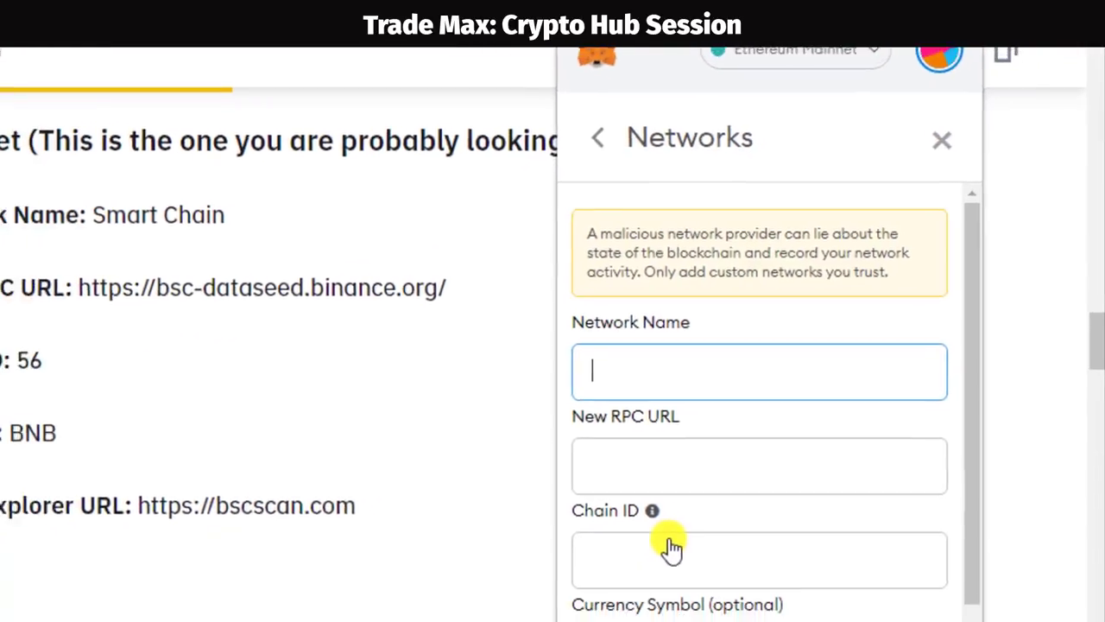
click(292, 211)
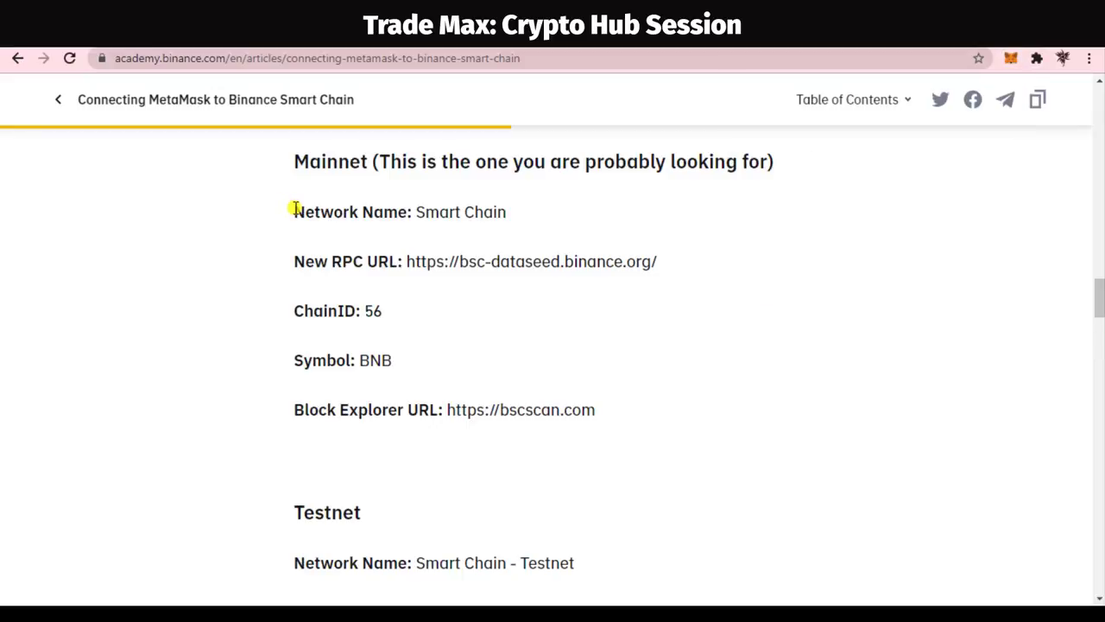
drag(345, 243, 662, 420)
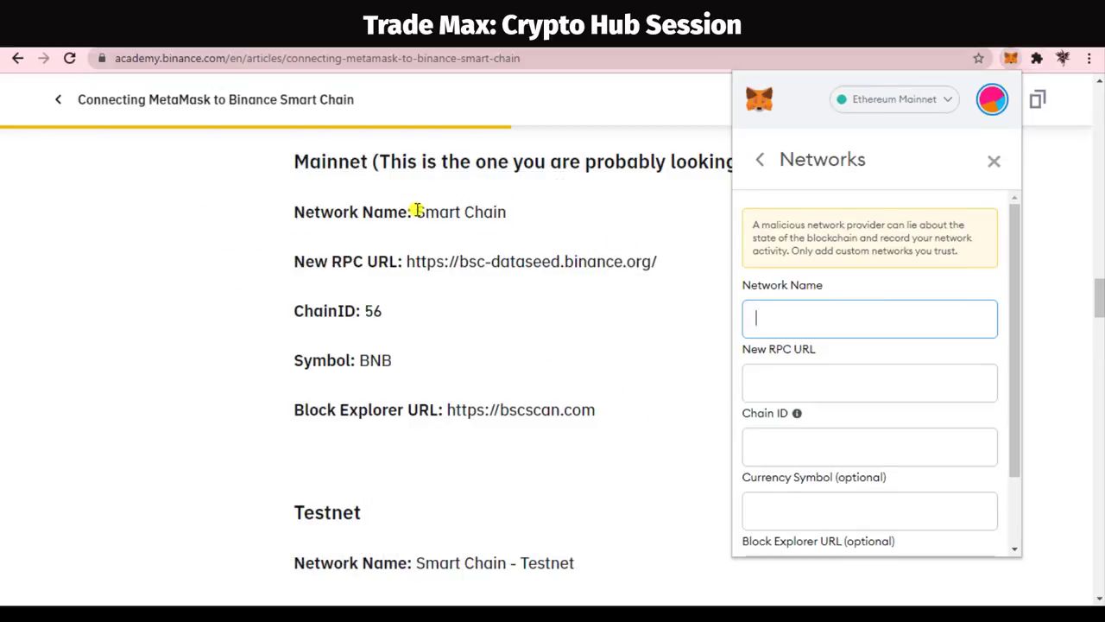
Try copying the article's network name Smart Chain and its RPC URL directly into MetaMask's custom network form.
click(417, 210)
click(1012, 59)
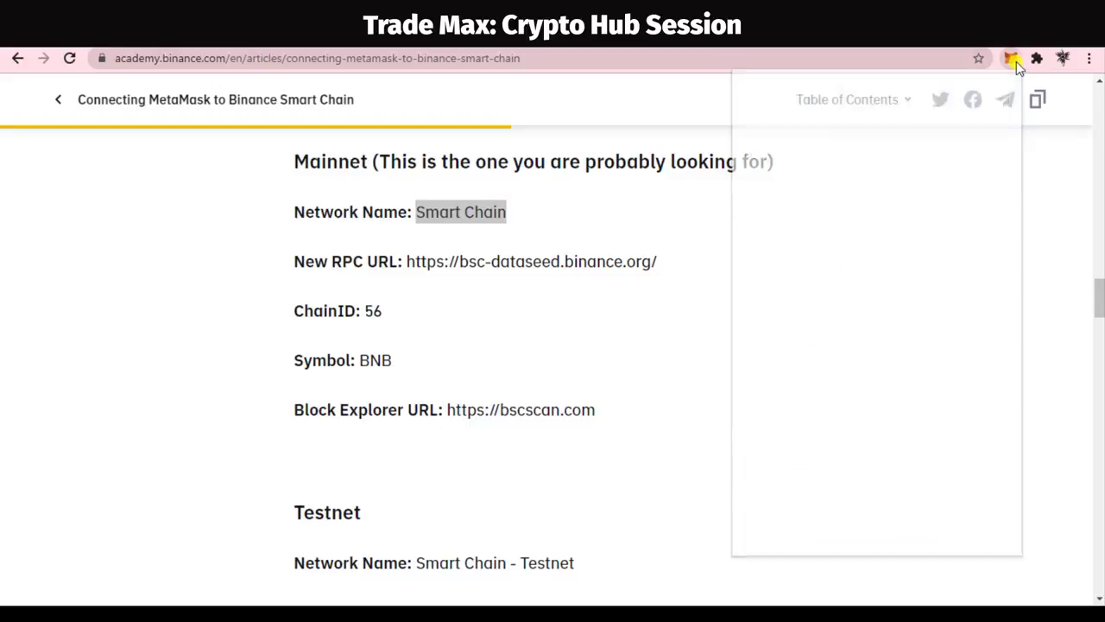
click(941, 101)
click(805, 431)
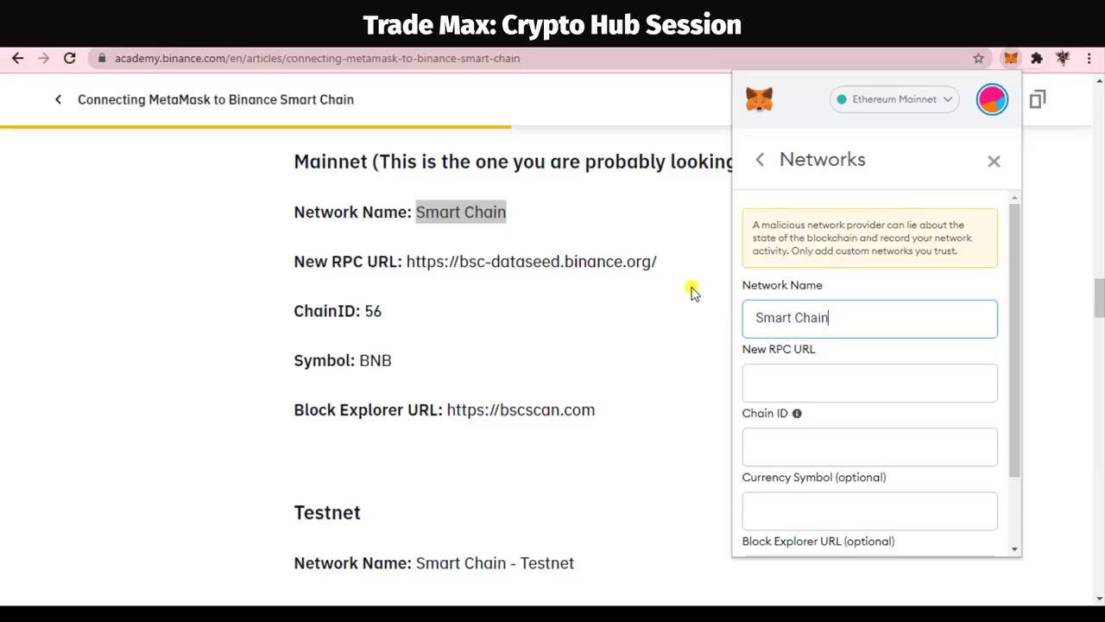
triple_click(648, 261)
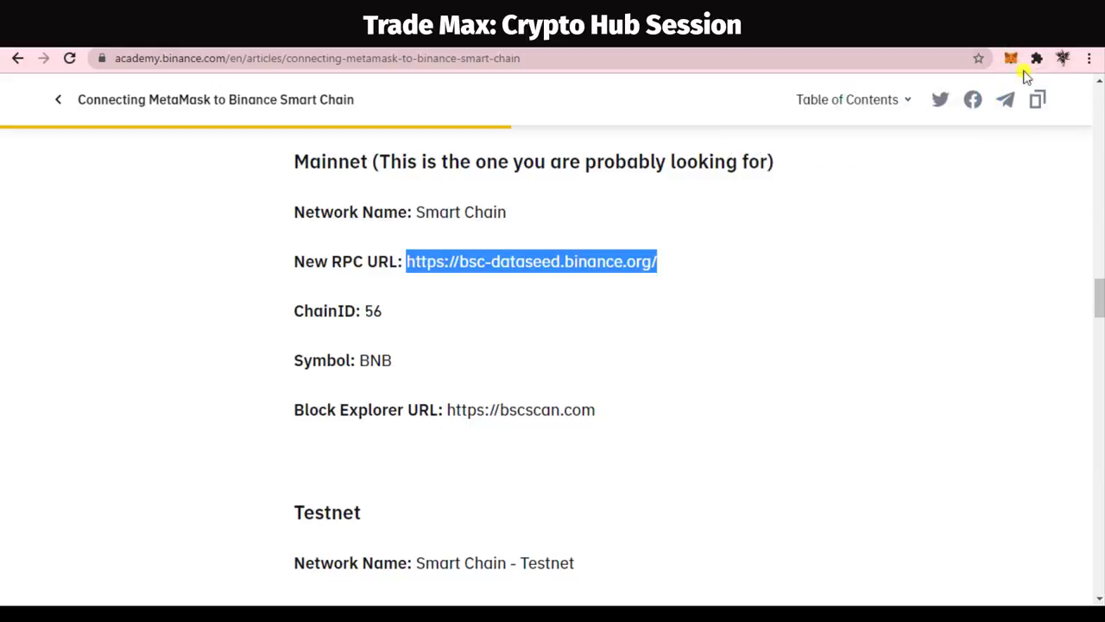
click(1011, 58)
click(895, 98)
click(807, 432)
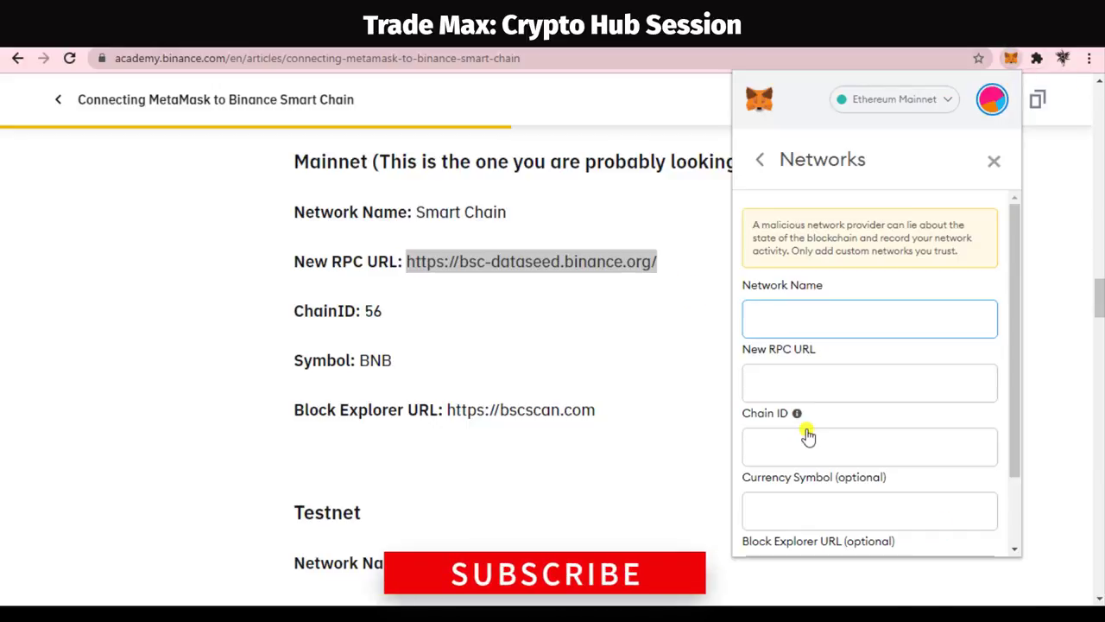
click(566, 587)
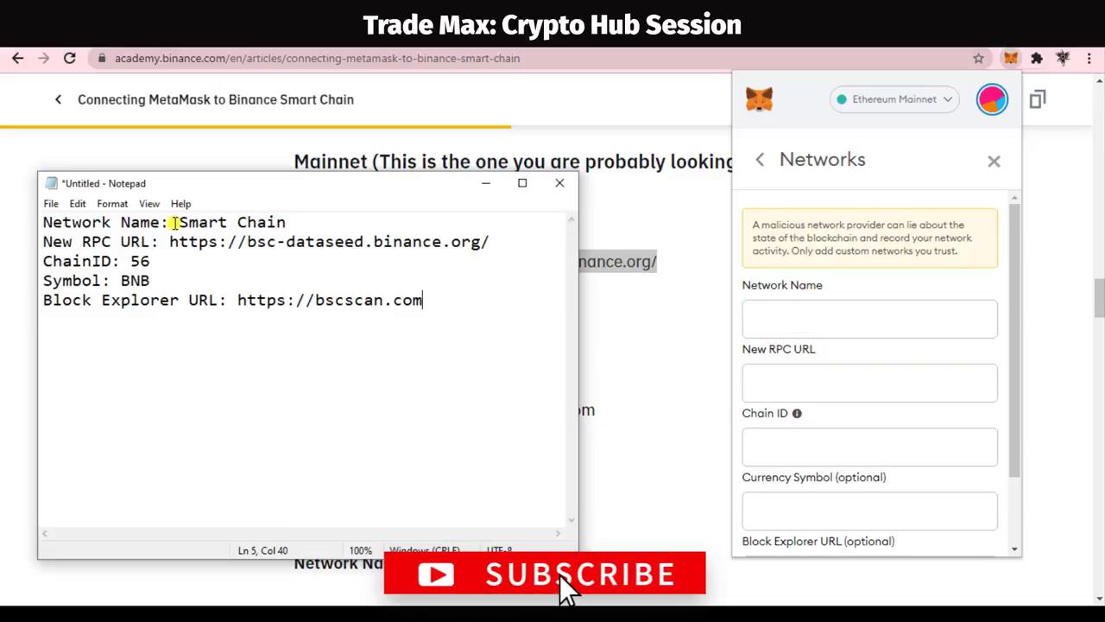
click(771, 311)
text(Smart Chain)
key(alt+Tab)
drag(169, 242, 490, 241)
key(ctrl+c)
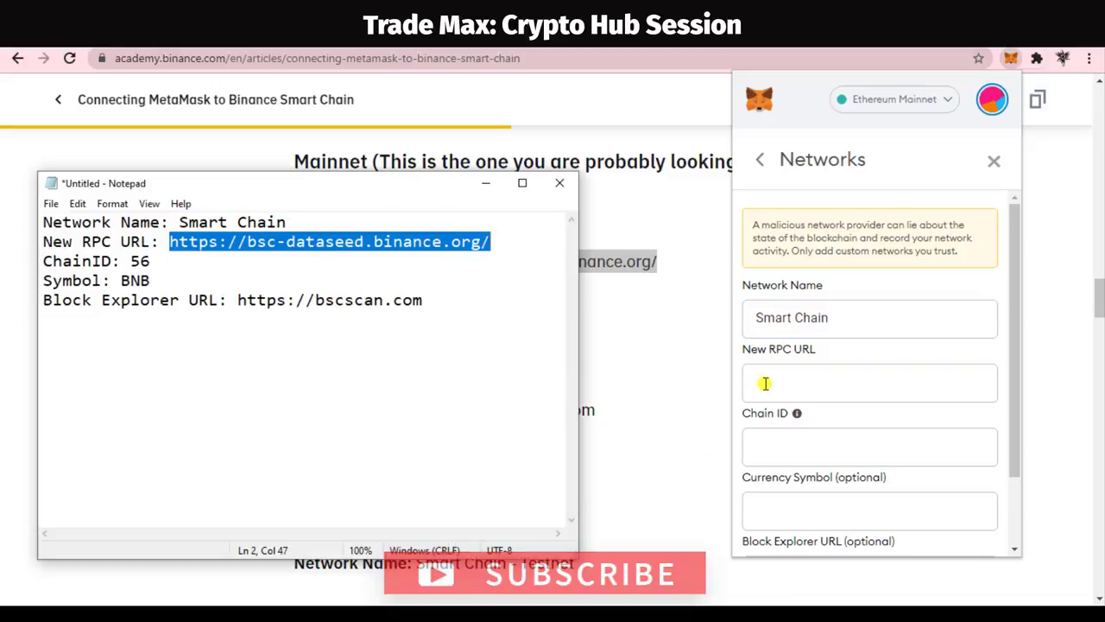
click(765, 383)
key(ctrl+v)
Copy the chain ID 56 and the currency symbol BNB from Notepad into the network form.
key(alt+Tab)
click(763, 447)
key(ctrl+v)
key(alt+Tab)
double_click(135, 281)
key(ctrl+c)
click(774, 509)
key(ctrl+v)
key(alt+Tab)
key(ctrl+c)
click(789, 486)
key(ctrl+v)
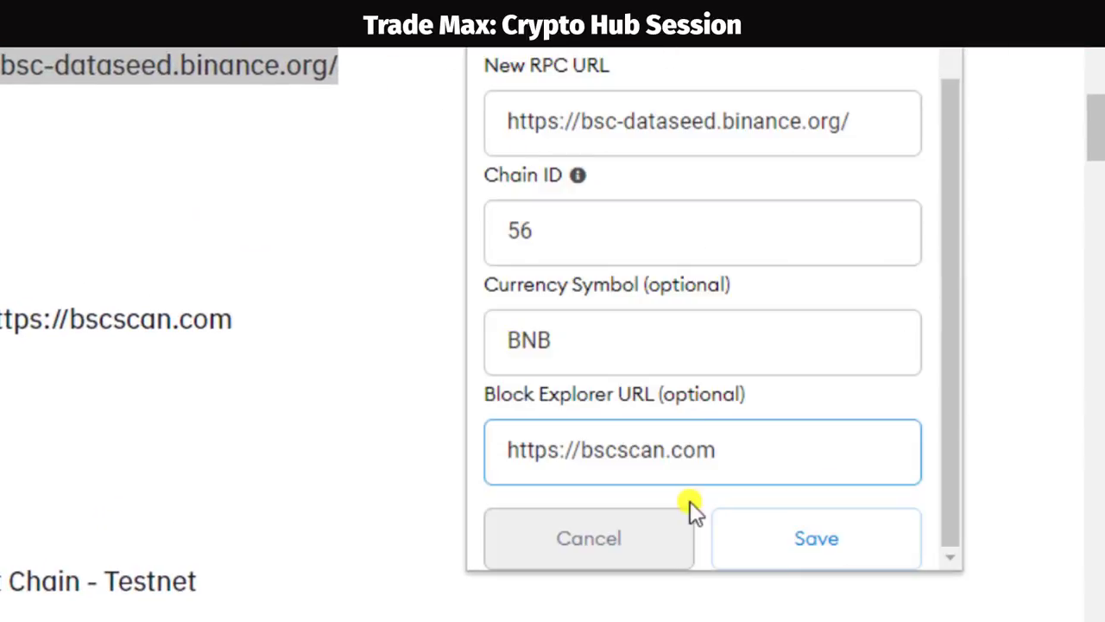
click(816, 538)
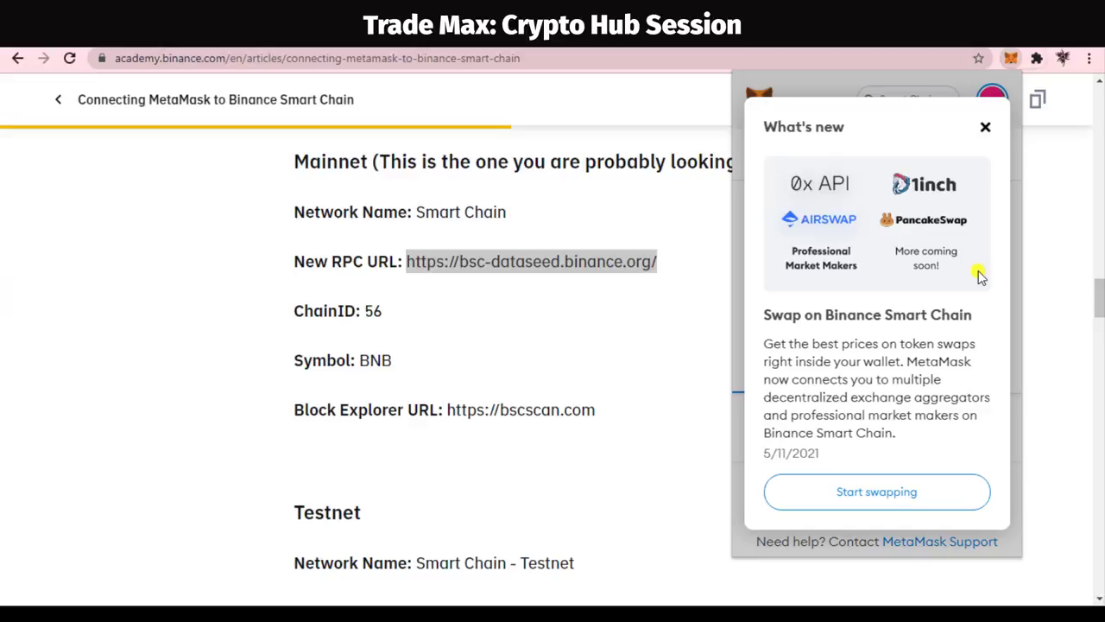
Dismiss the What's new notice and copy the MetaMask account's wallet address.
click(986, 128)
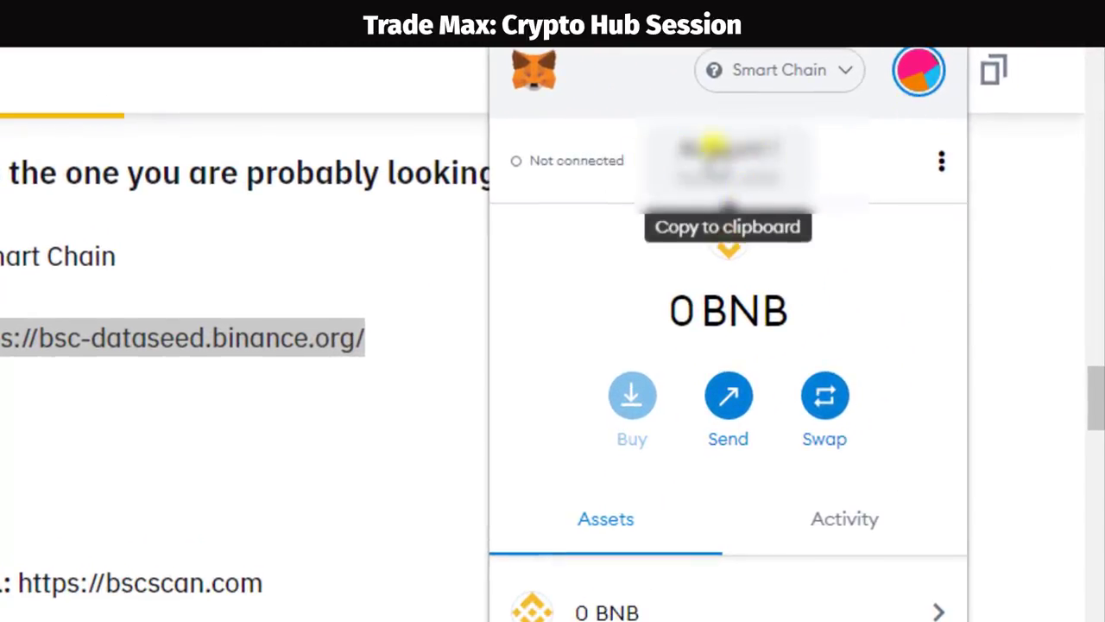
click(728, 155)
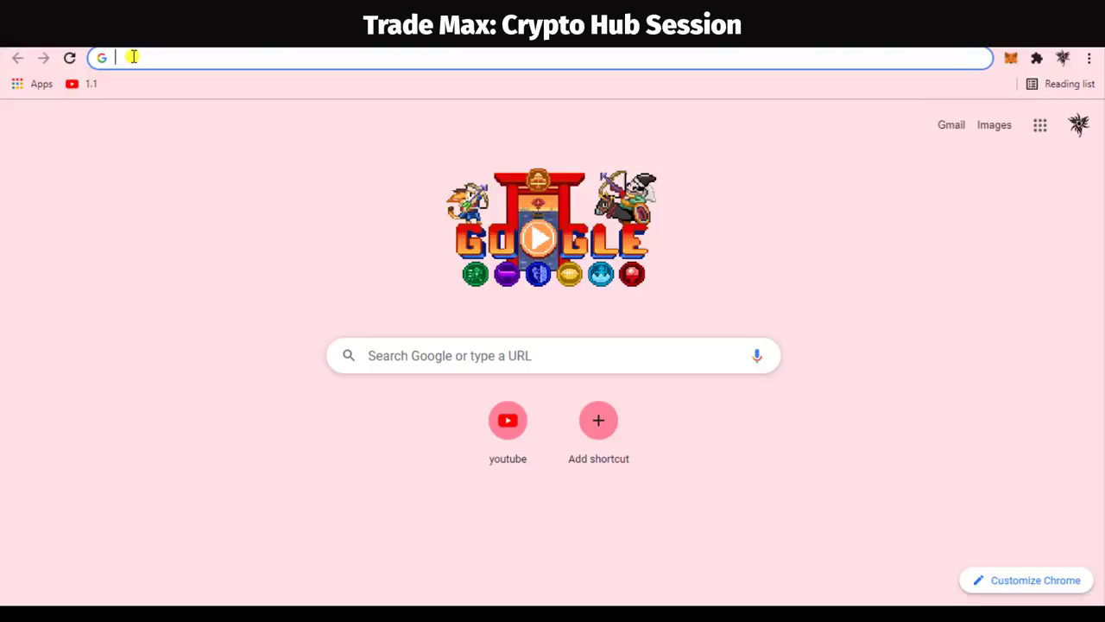
Search Google for "coinmarket cap" and open CoinMarketCap's All Cryptocurrencies page.
text(coinmar)
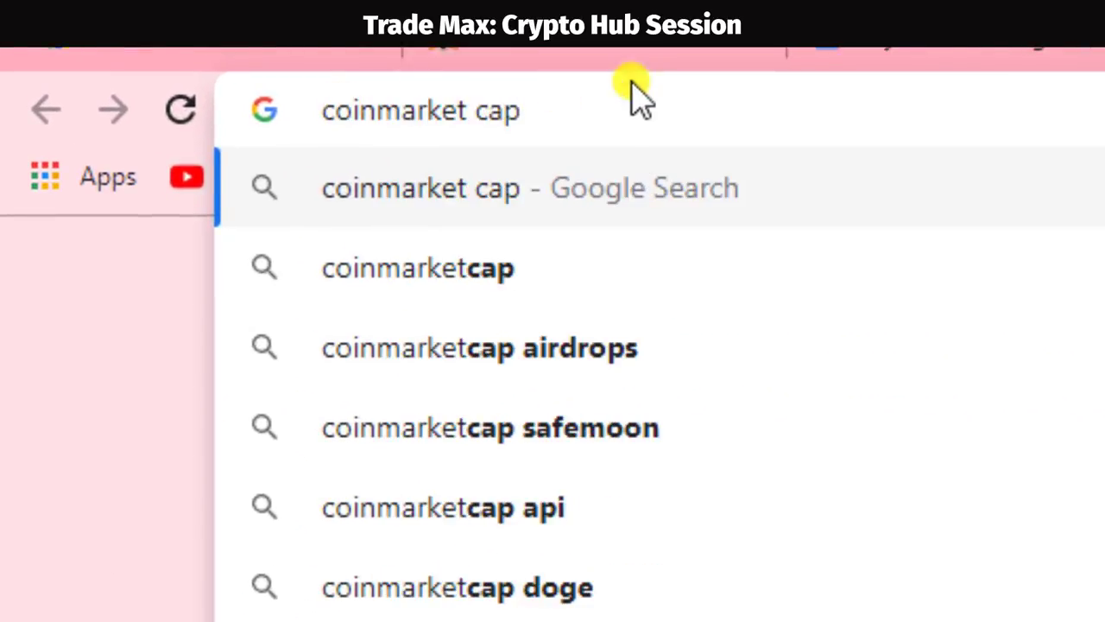
text(ket cap)
key(Return)
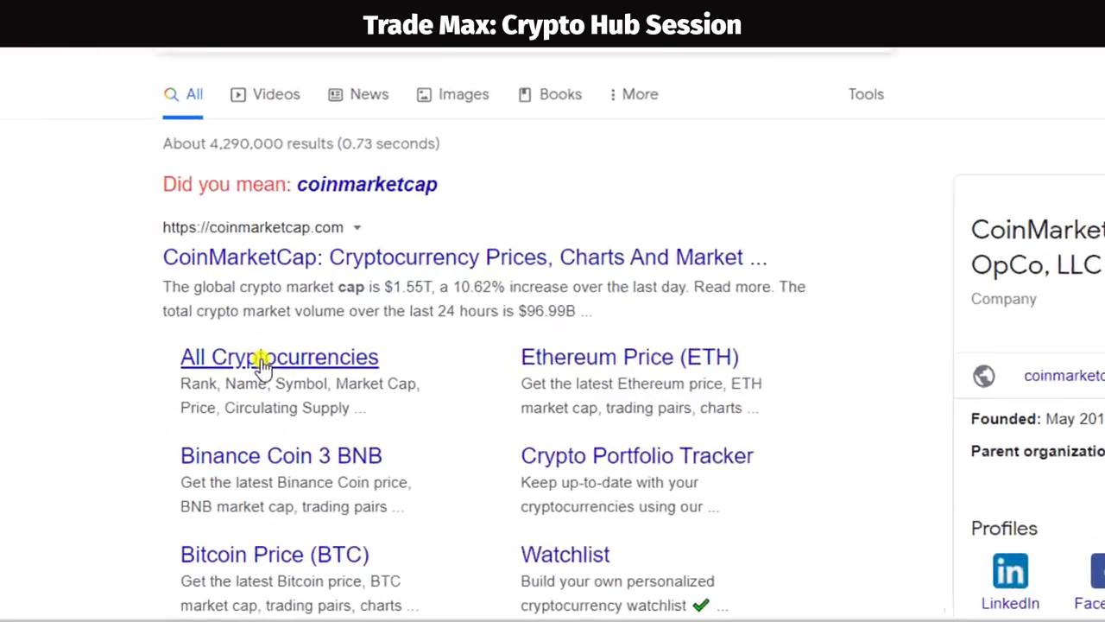
click(262, 362)
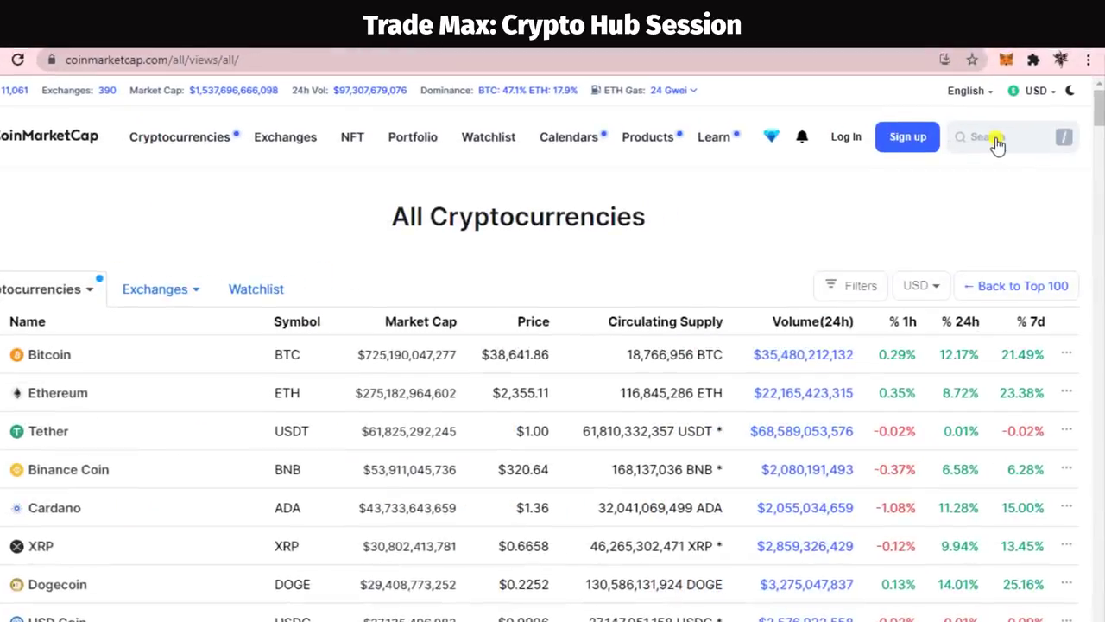
Search CoinMarketCap for "redf" and open the RedFEG token page.
click(994, 140)
text(redf)
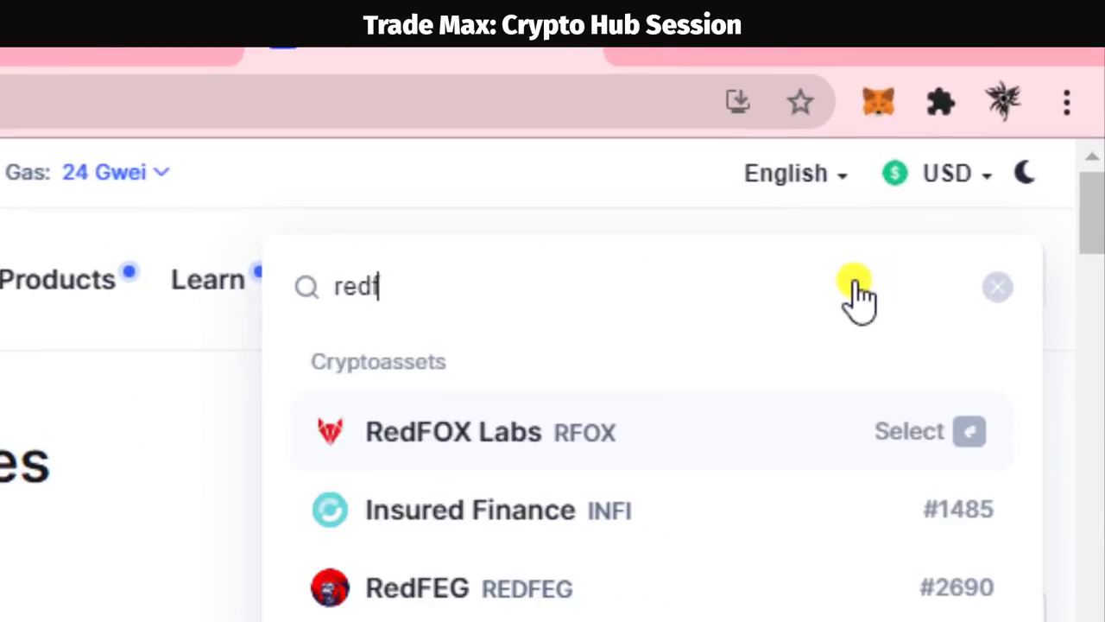
click(574, 592)
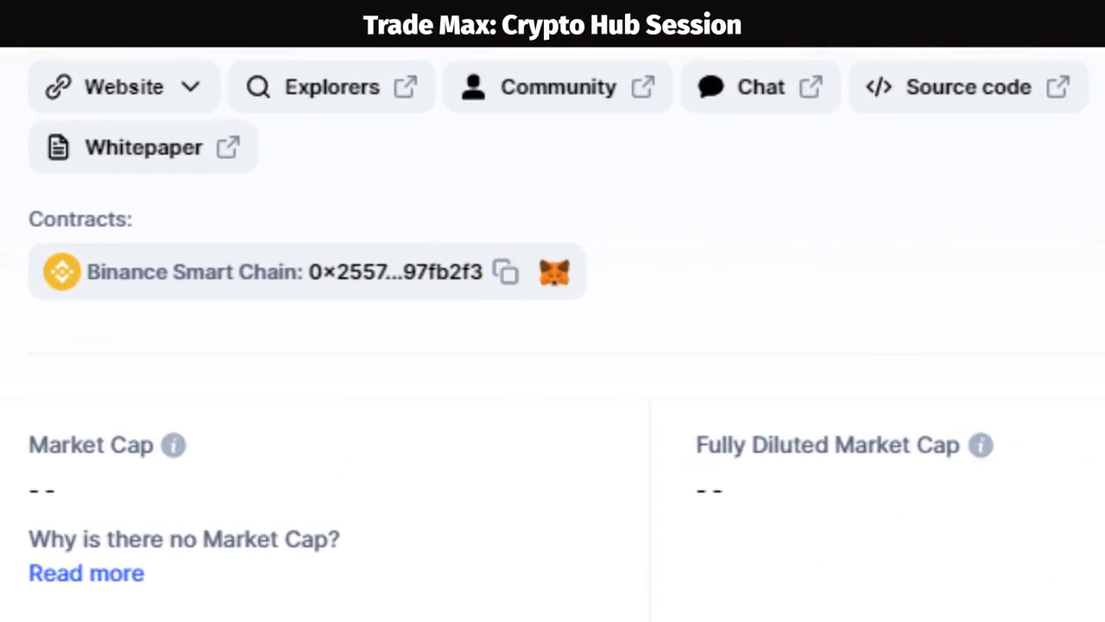
Open MetaMask's form for adding a custom token and paste the RedFEG contract address.
click(933, 79)
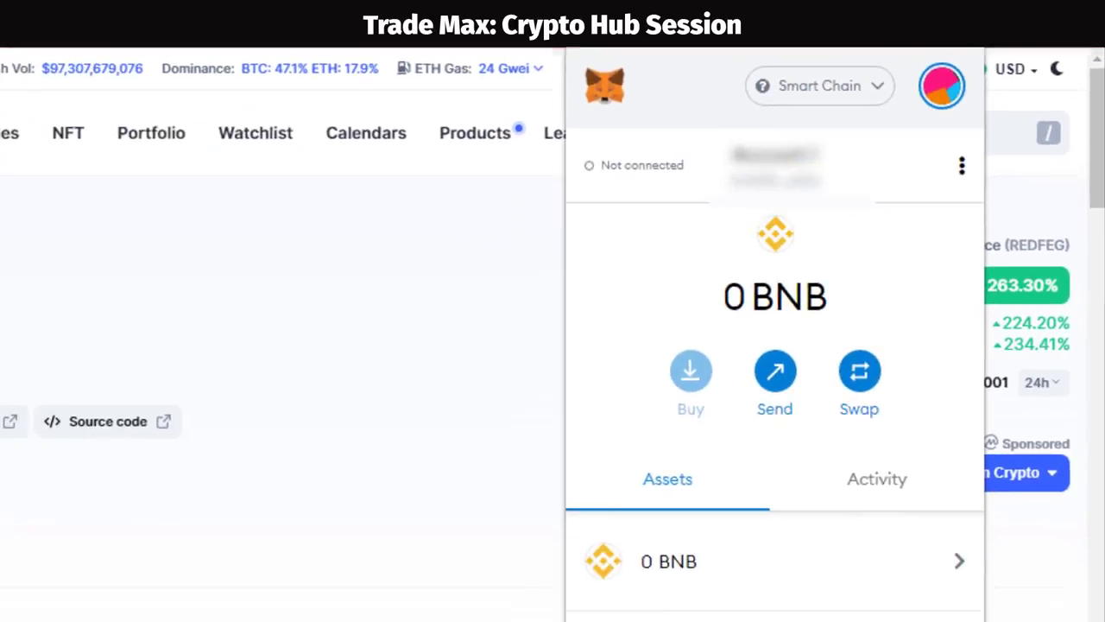
click(816, 561)
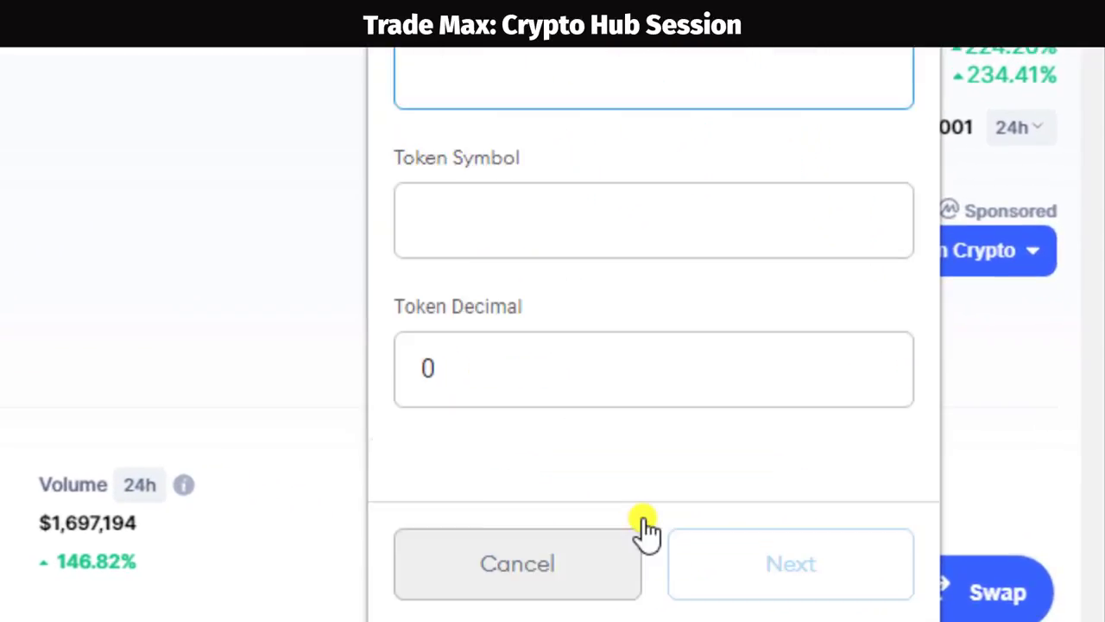
key(ctrl+v)
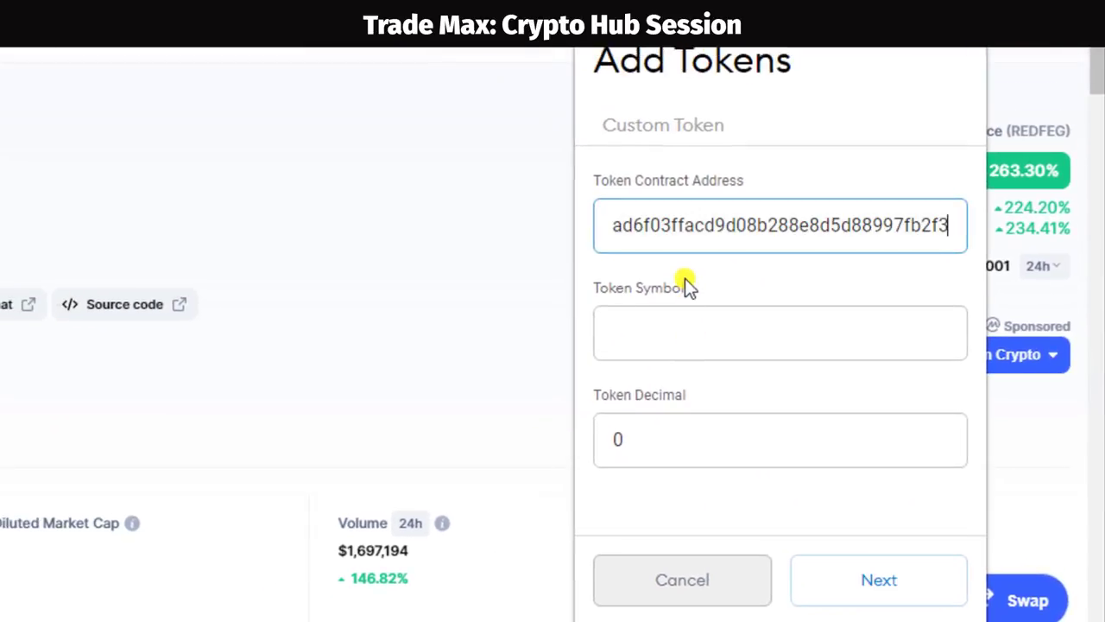
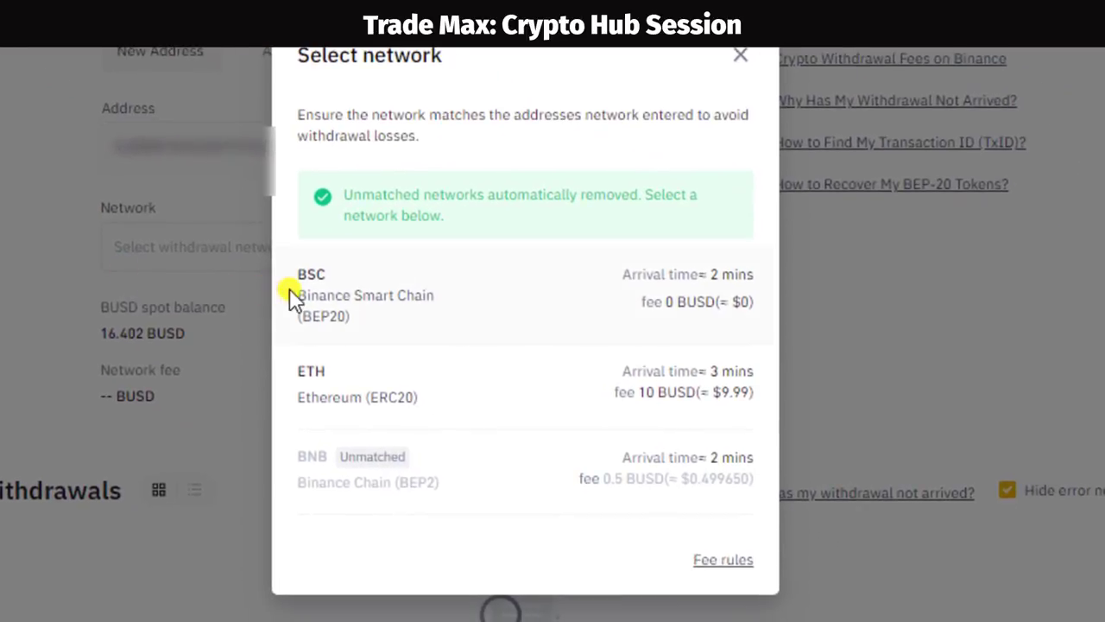
Choose and confirm BSC Binance Smart Chain (BEP20) as the withdrawal network, and set the amount to the maximum, 16.40204836 BUSD.
click(298, 293)
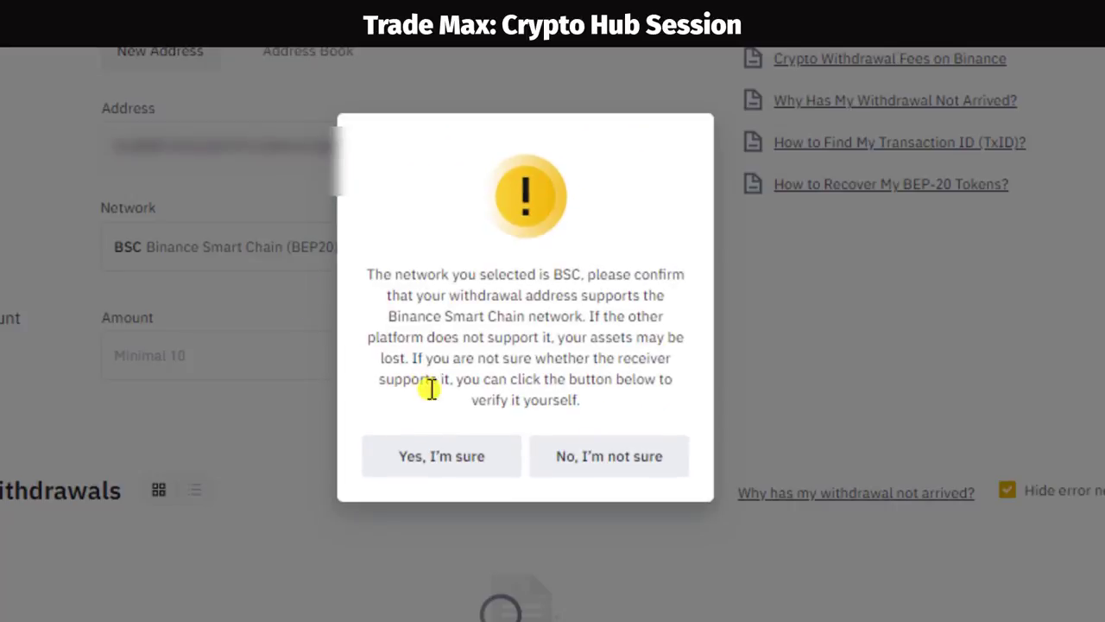
click(445, 464)
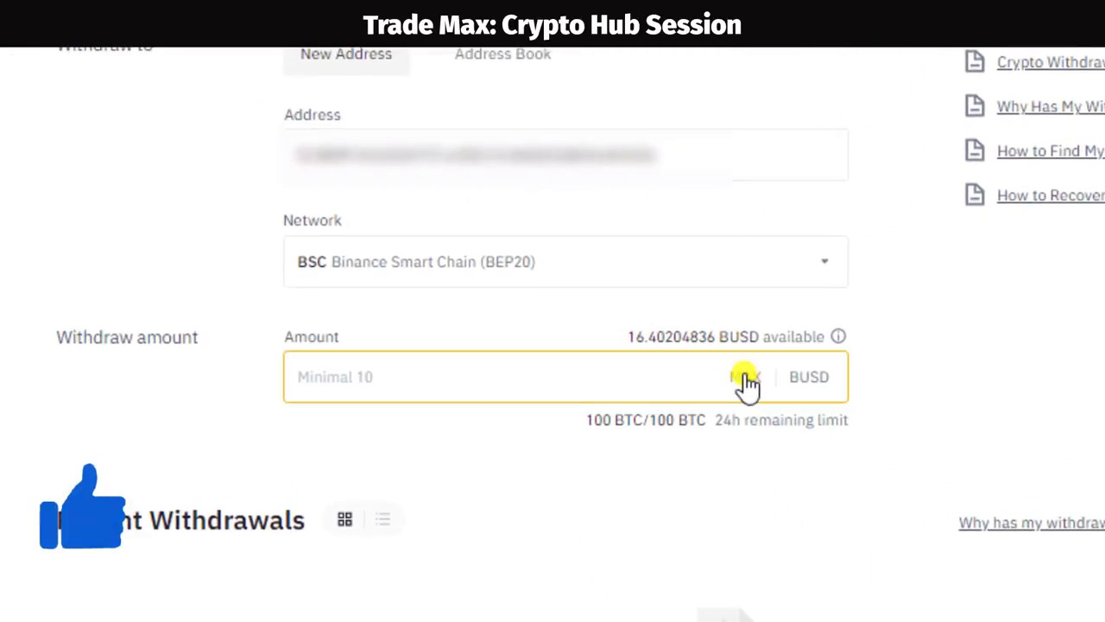
click(744, 378)
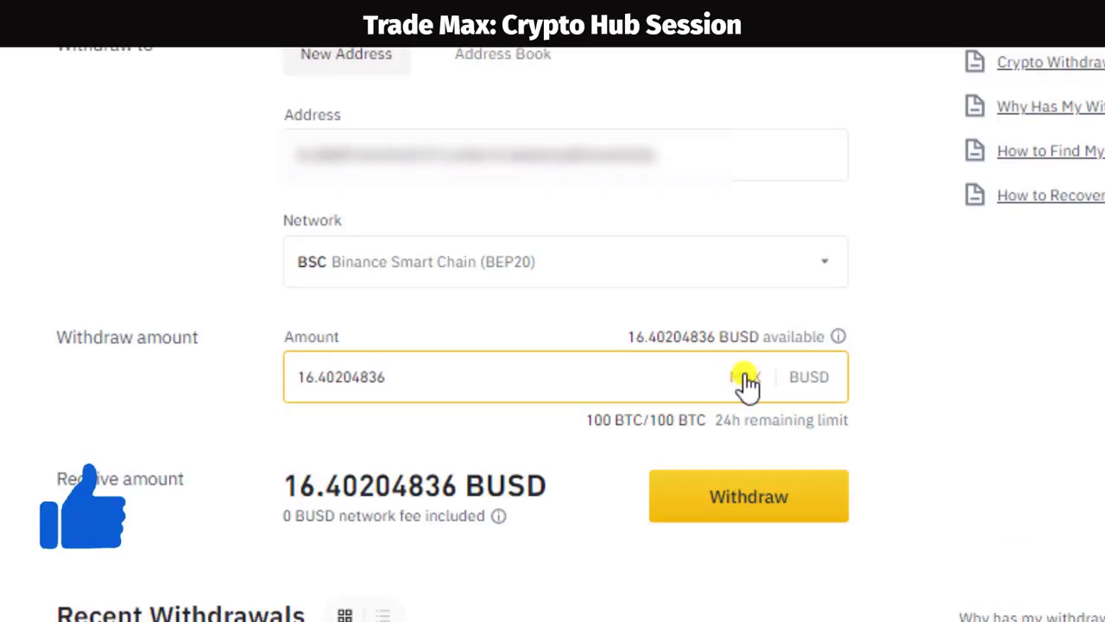
Submit the BUSD withdrawal through all its confirmations, and check its entry under Recent Withdrawals.
click(742, 521)
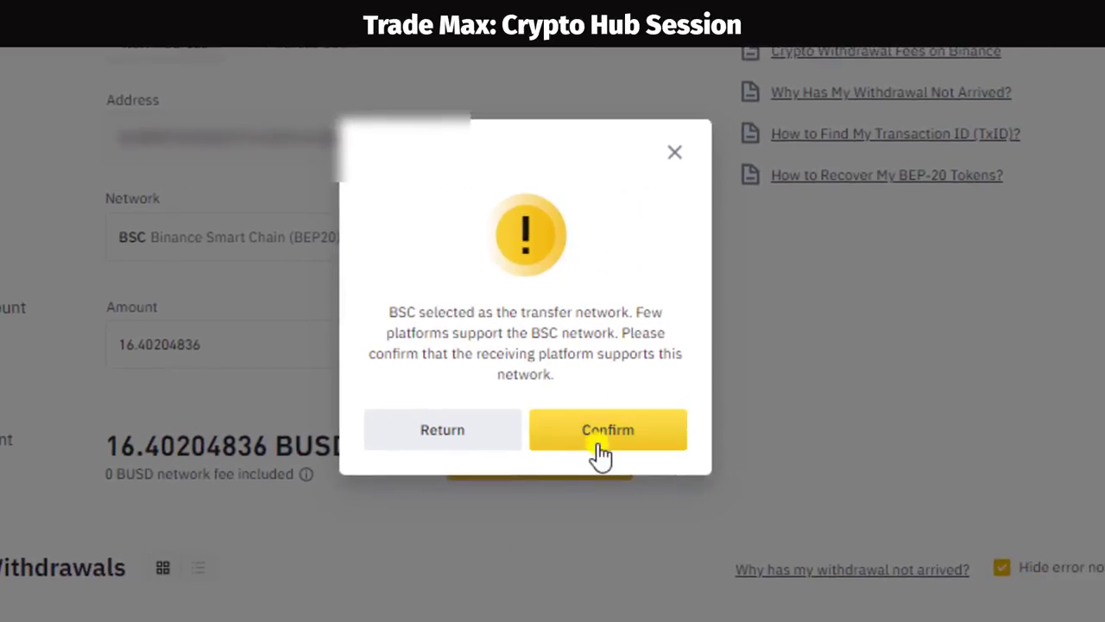
click(602, 450)
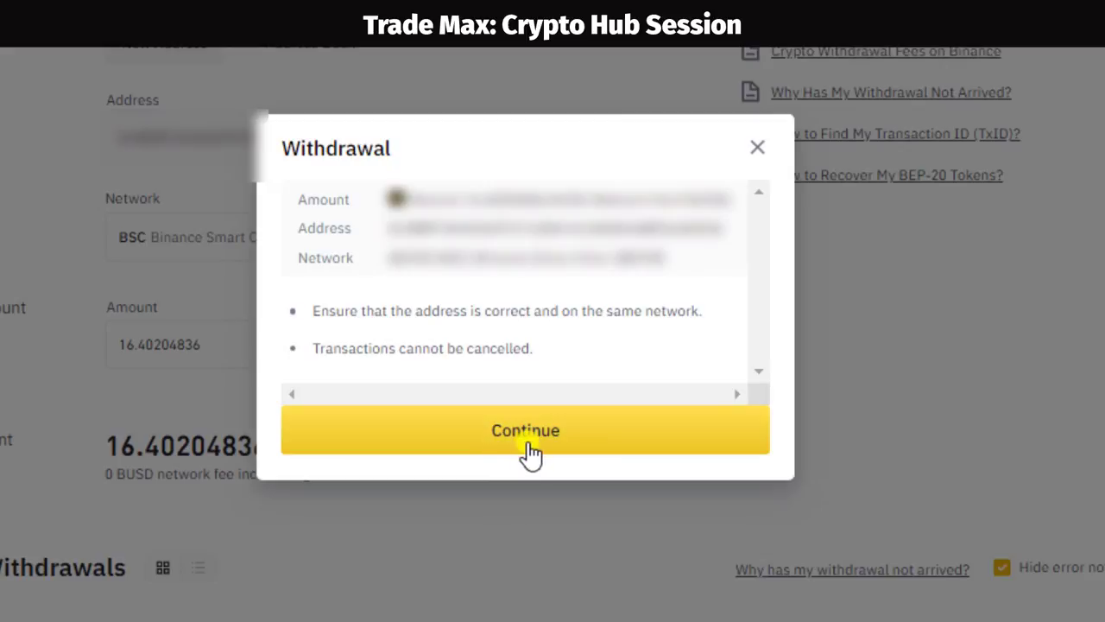
click(529, 449)
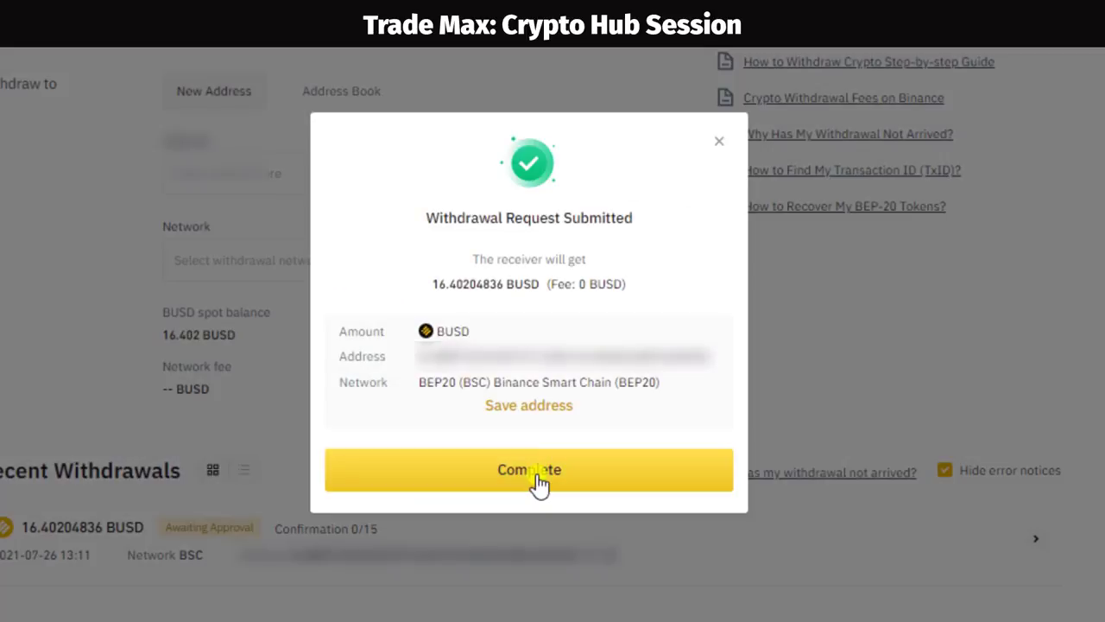
click(539, 485)
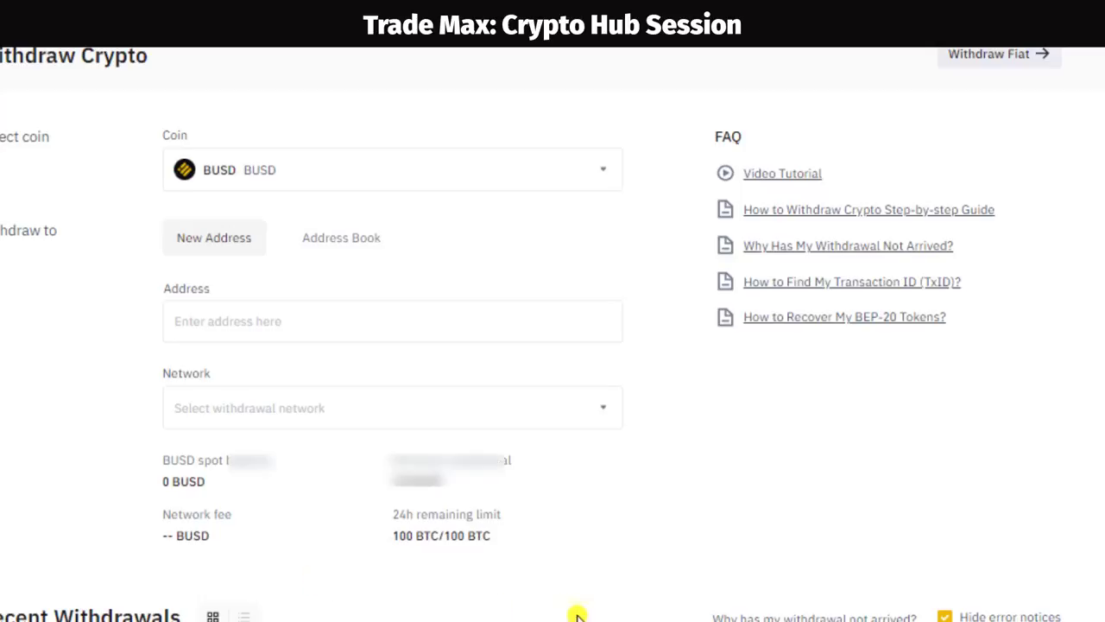
scroll(906, 506, down, 4)
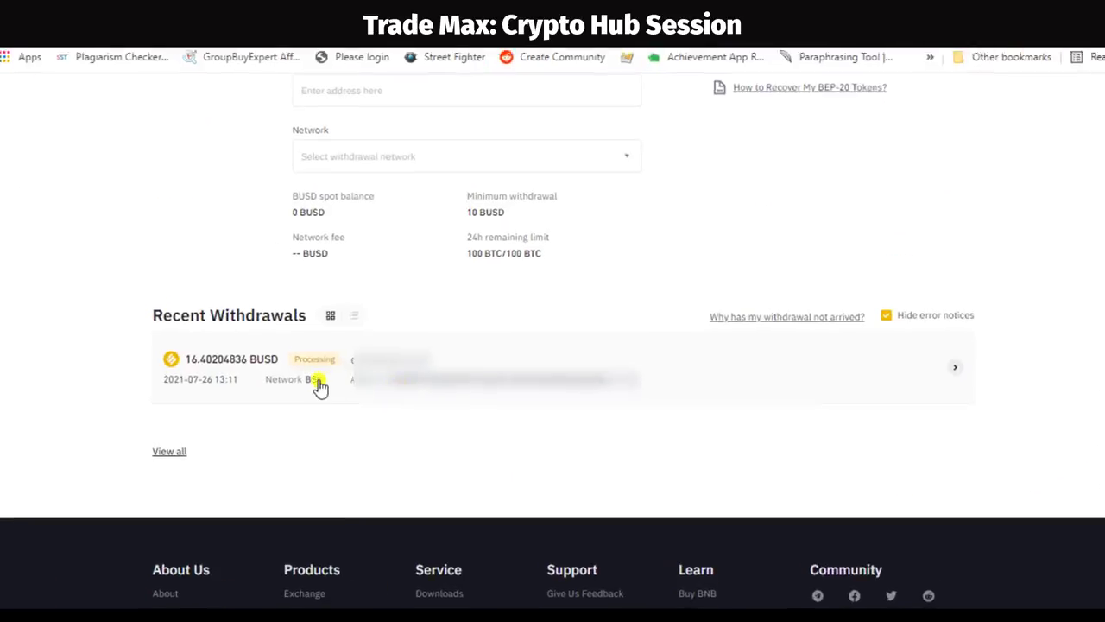
Back on CoinMarketCap, close the MetaMask popup, search for "busd" and open Binance USD to reach its BscScan token page.
click(350, 260)
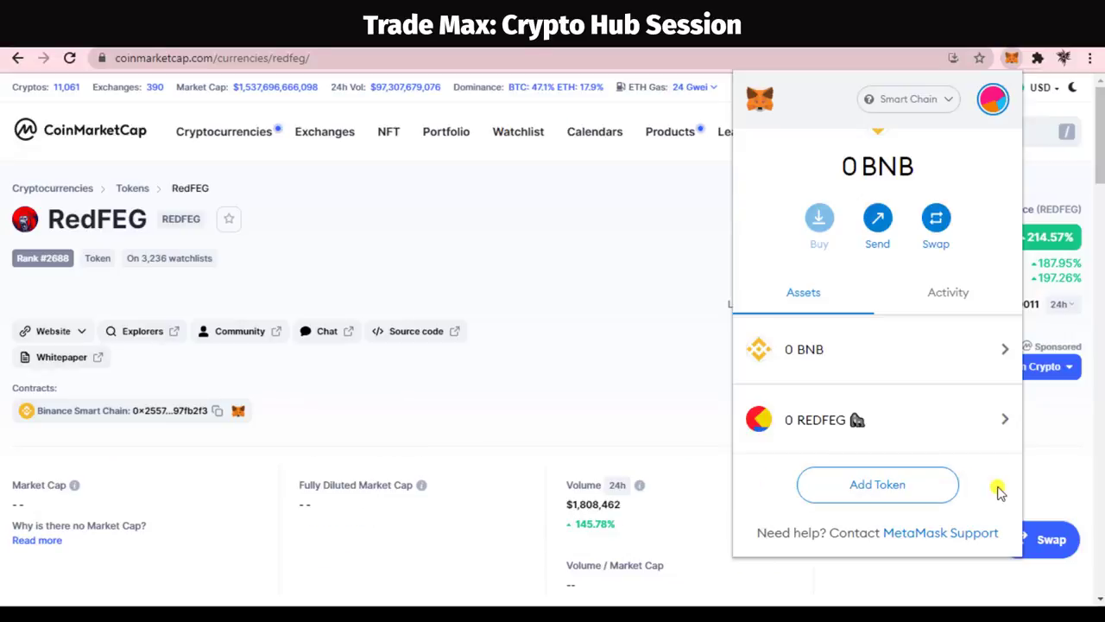
click(1051, 480)
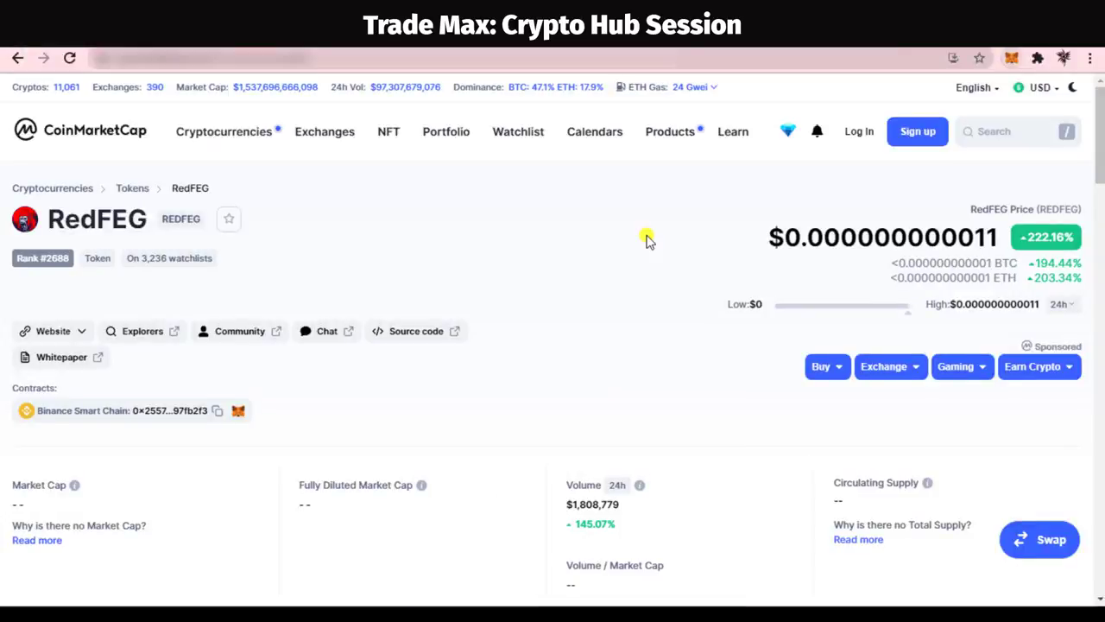
click(922, 252)
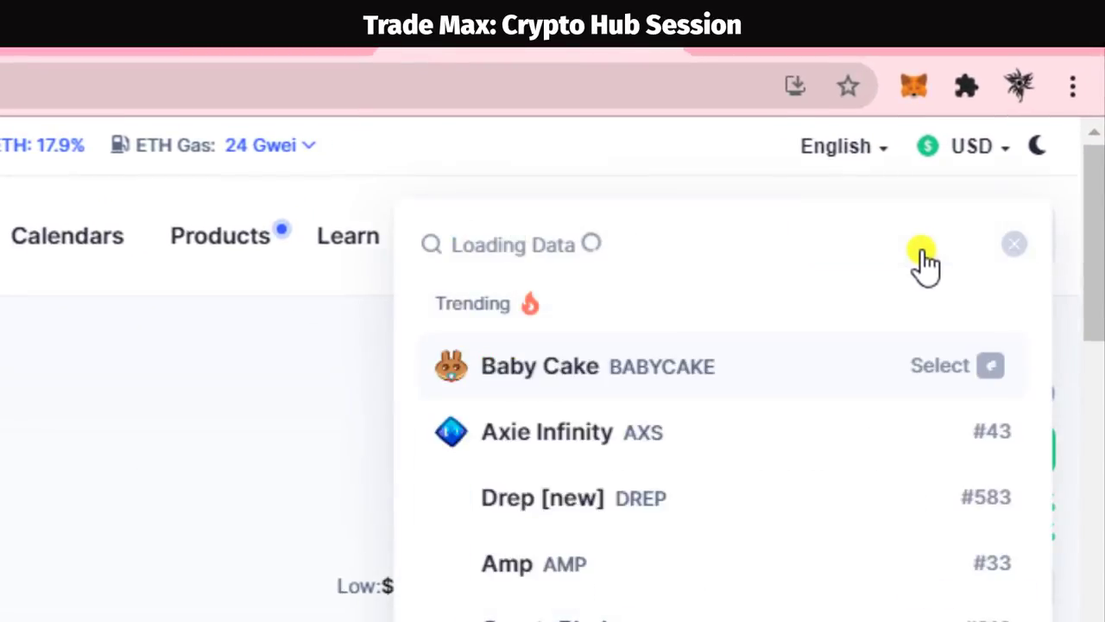
text(busd)
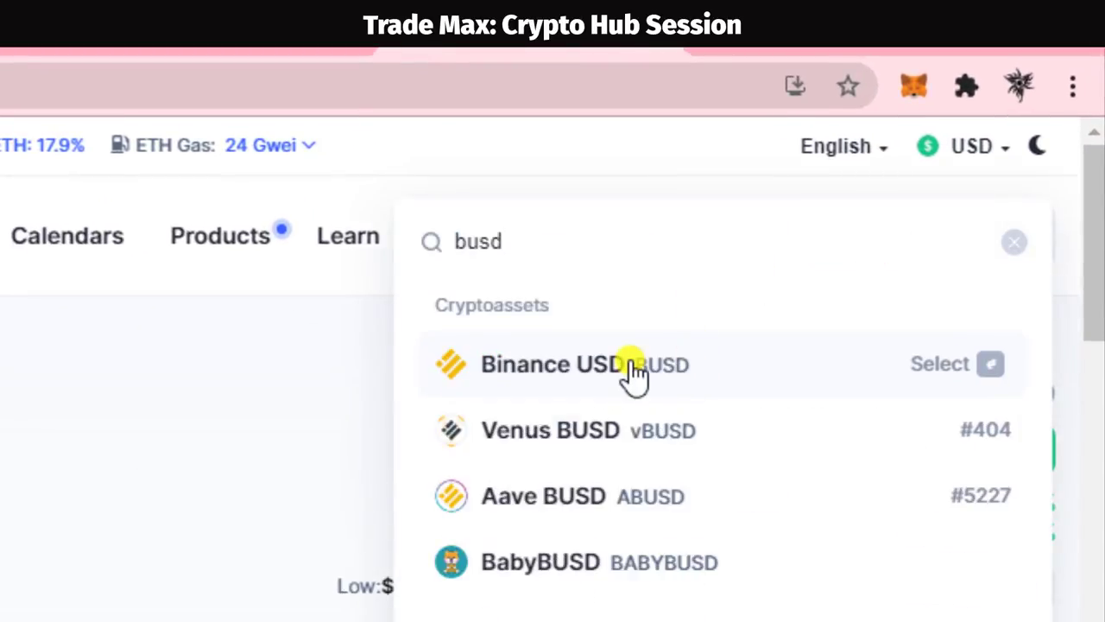
click(634, 373)
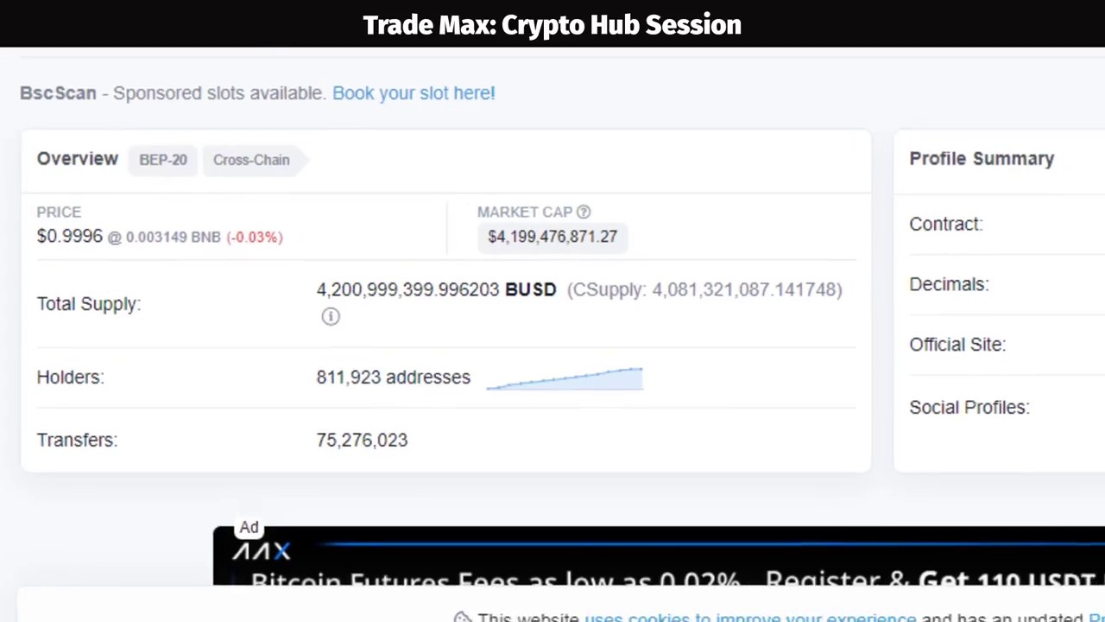
Add BUSD to MetaMask as a custom token using contract address 0xe9e7cea3dedca5984780bafc599bd69add087d56, and look over the wallet's asset list.
click(1010, 58)
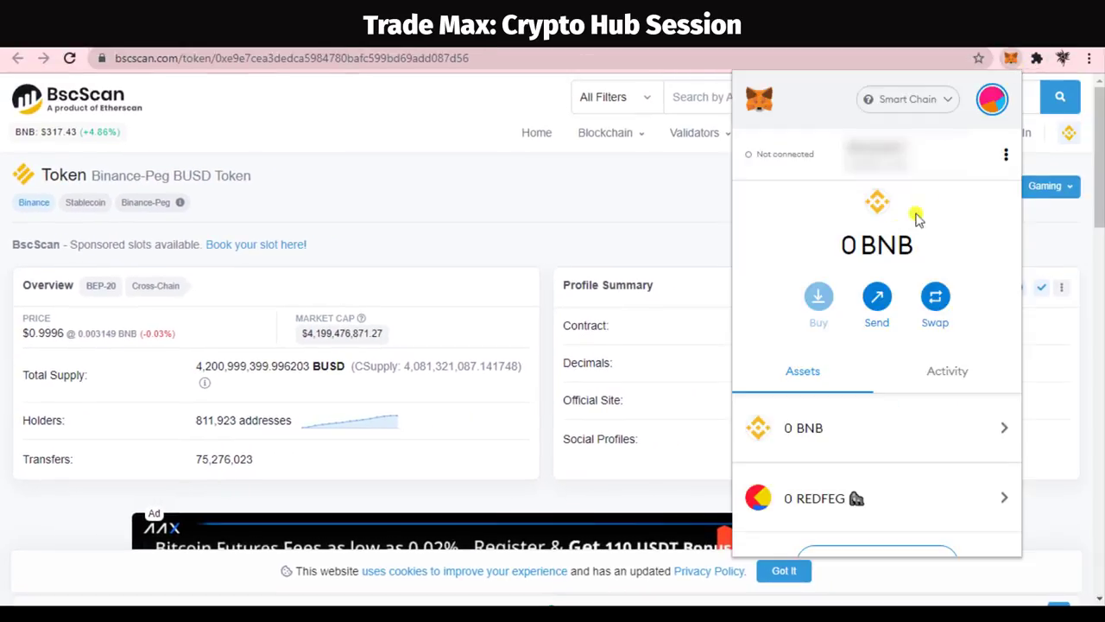
scroll(878, 400, down, 2)
click(864, 480)
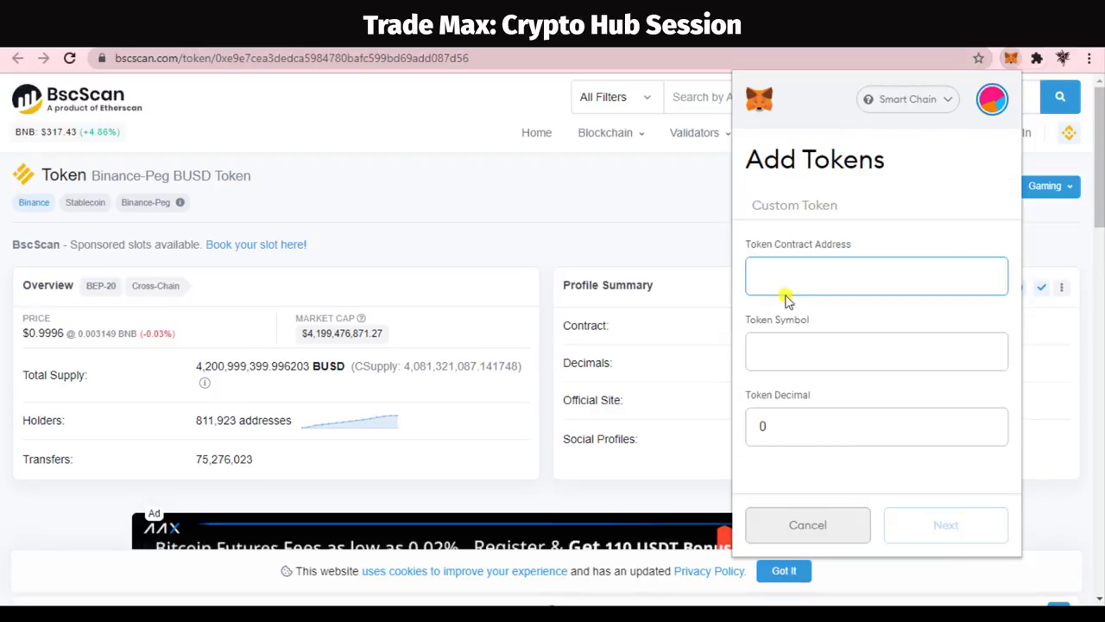
click(947, 525)
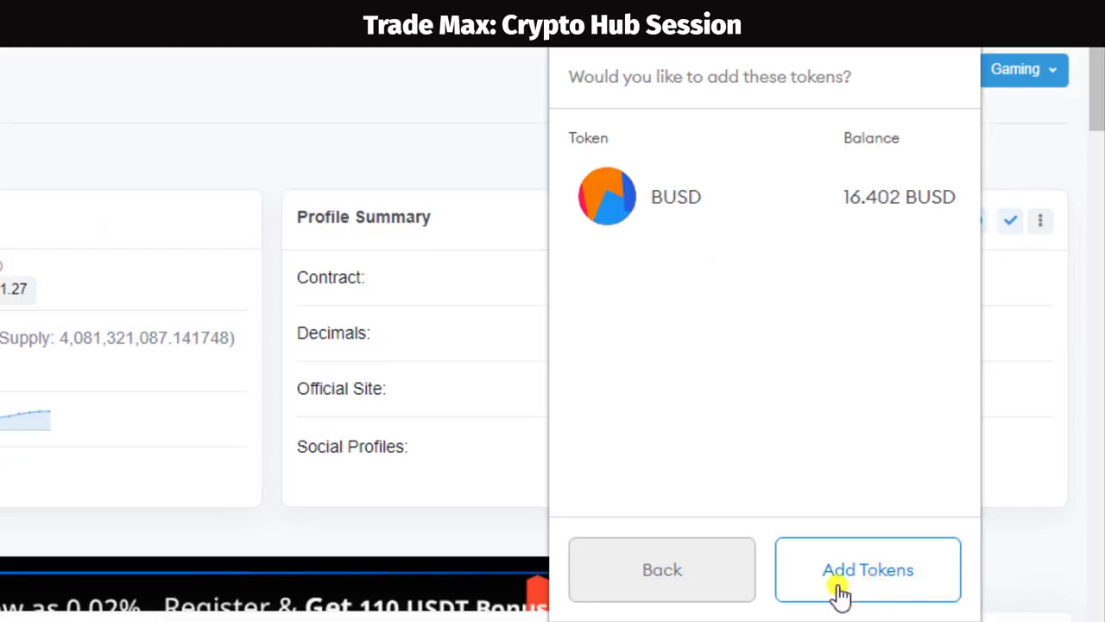
click(841, 590)
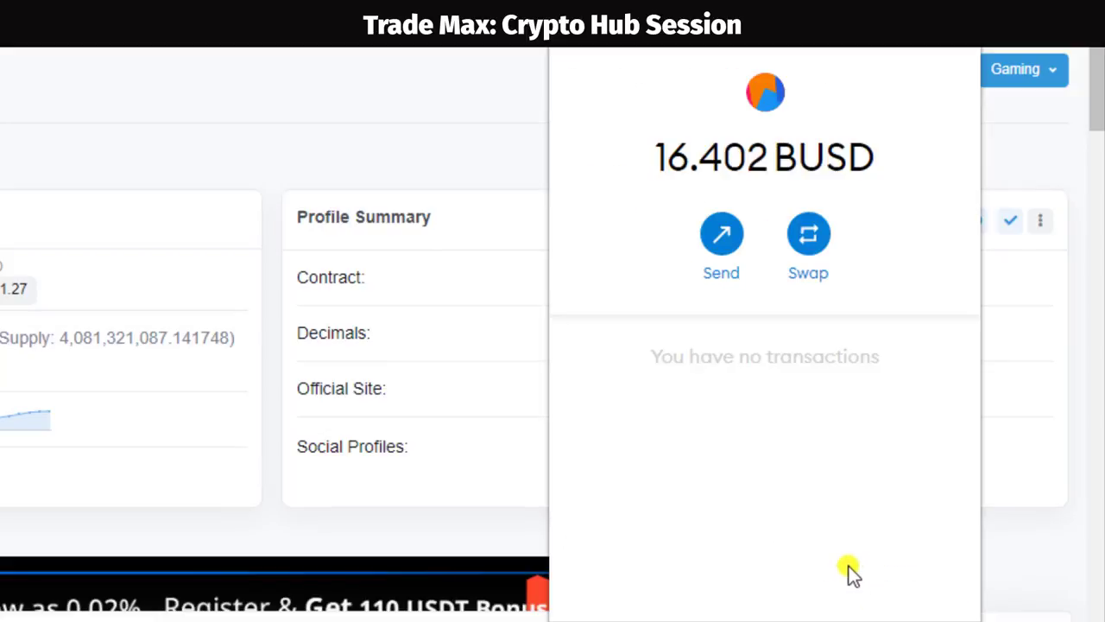
scroll(999, 240, down, 3)
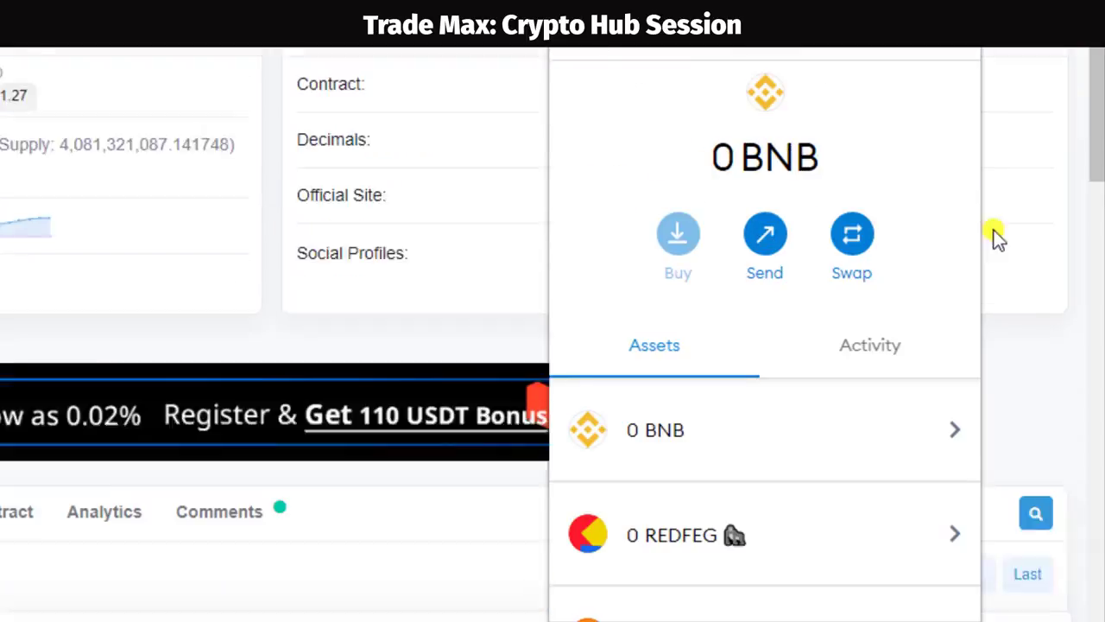
scroll(601, 466, down, 3)
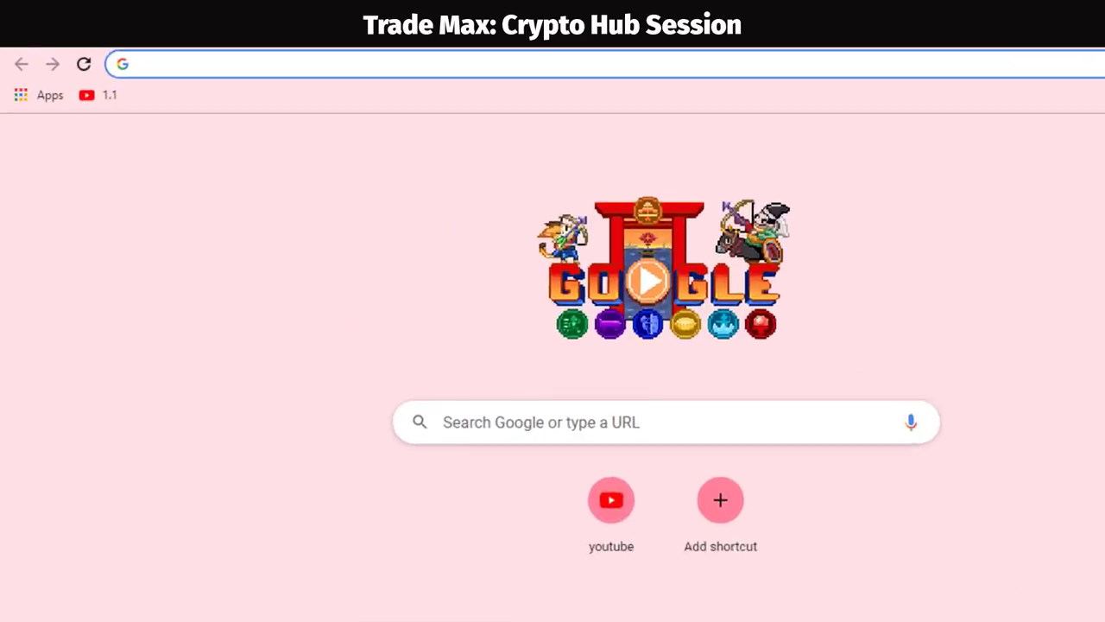
Find CoinMarketCap from a new browser tab, search it for "redfeg", and look through the RedFEG page.
text(coi)
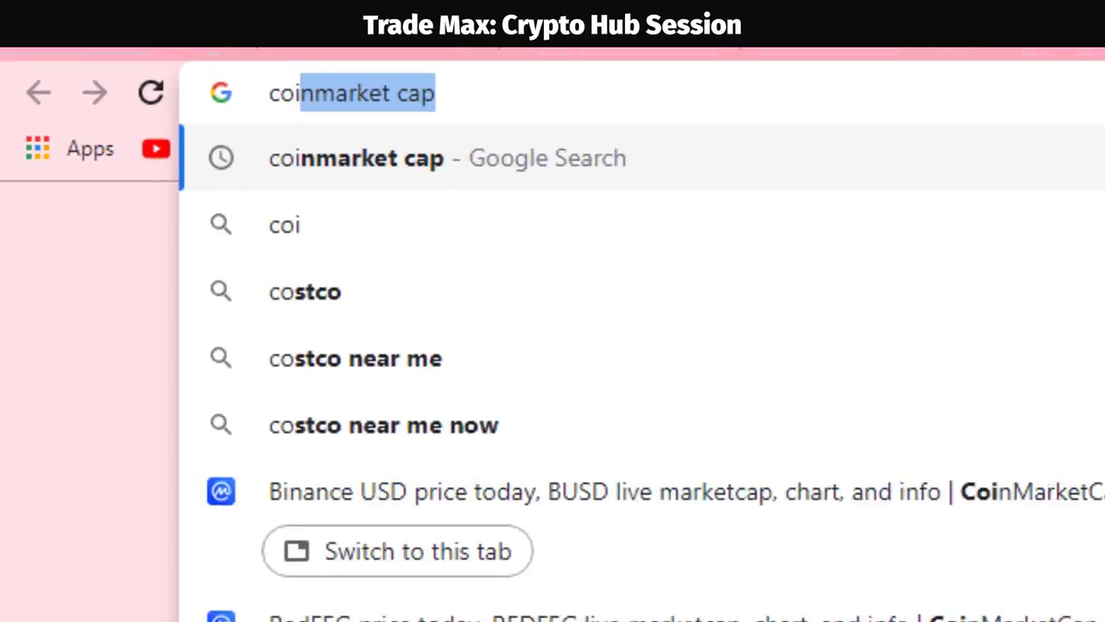
text(nmark)
key(Return)
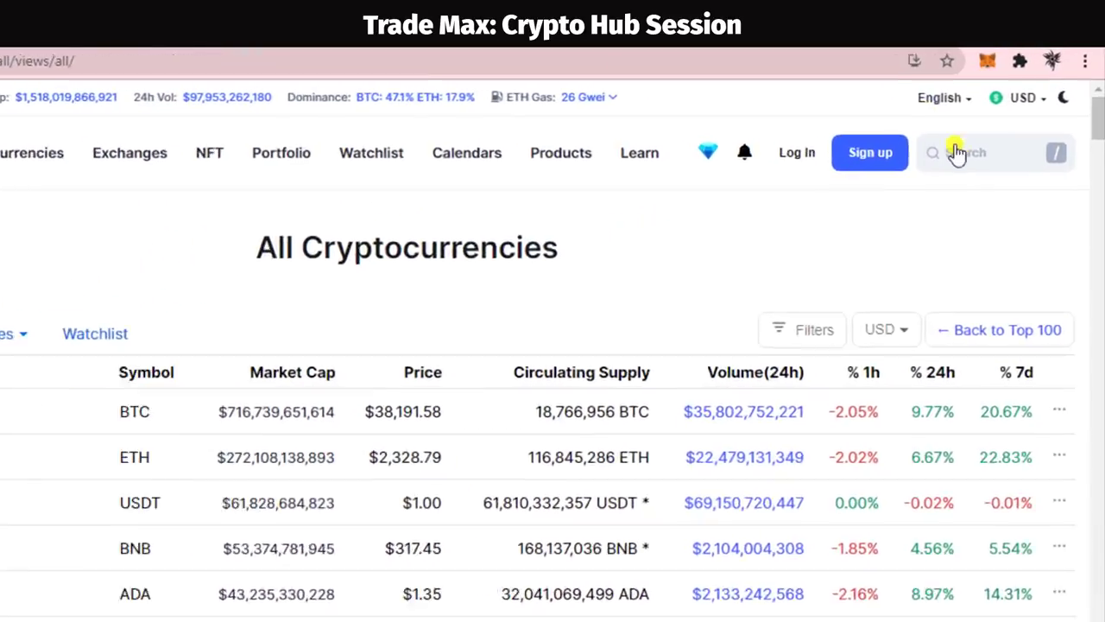
click(960, 156)
text(redfeg)
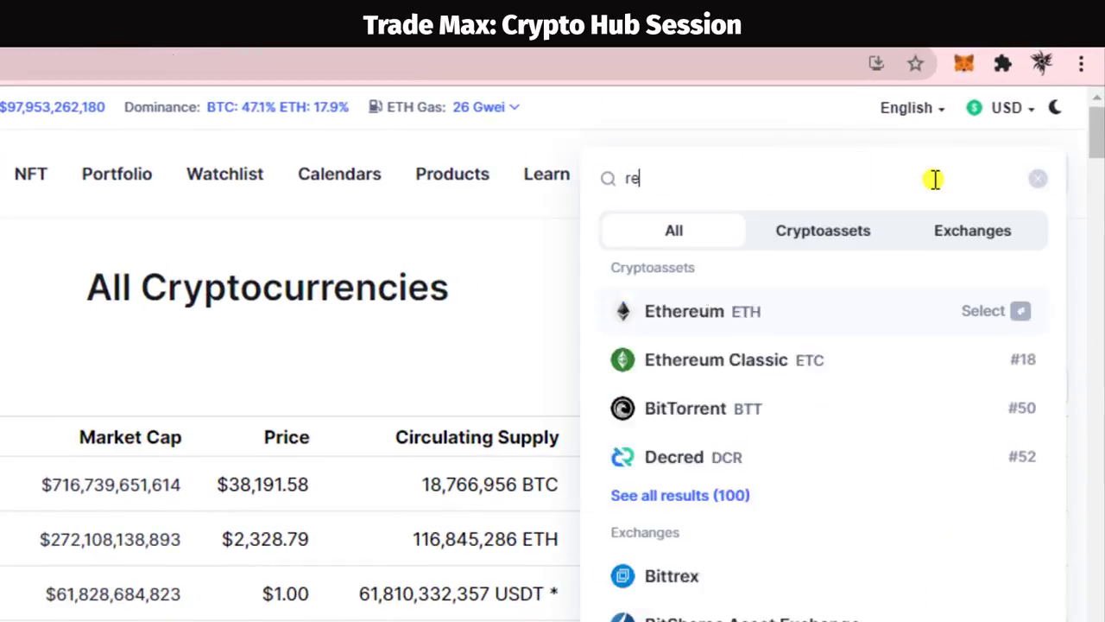
click(874, 265)
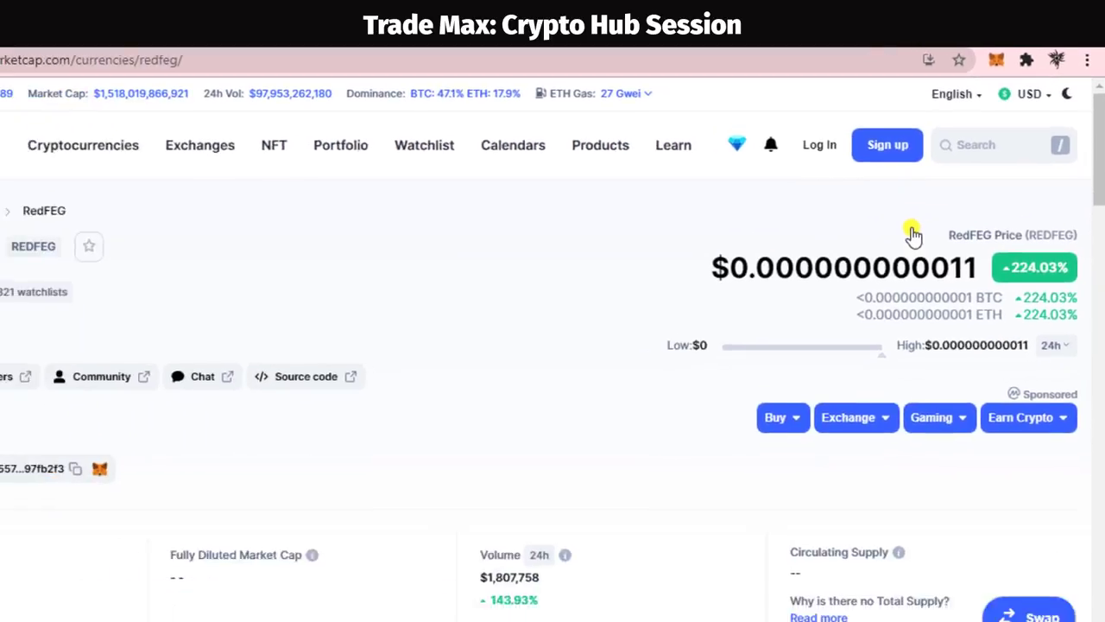
scroll(736, 399, down, 2)
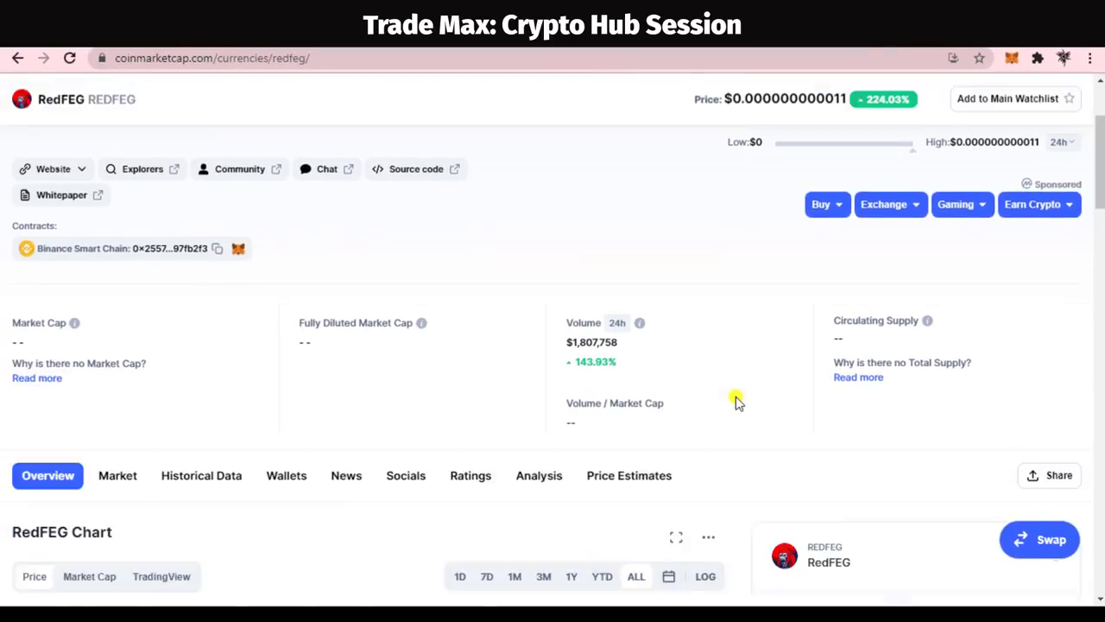
scroll(737, 400, down, 15)
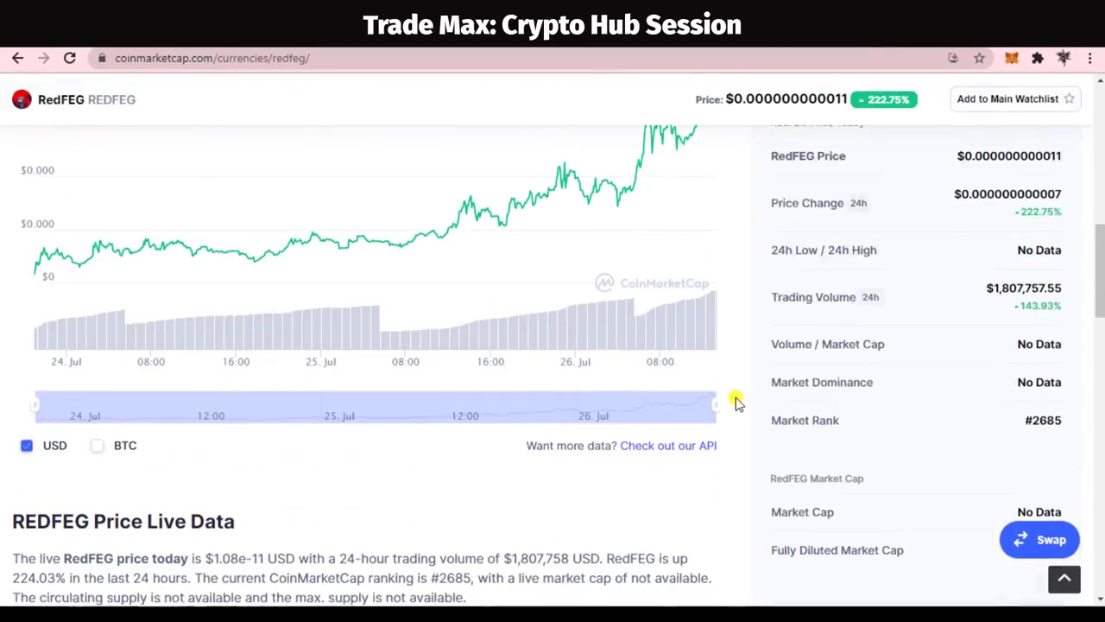
scroll(736, 399, down, 20)
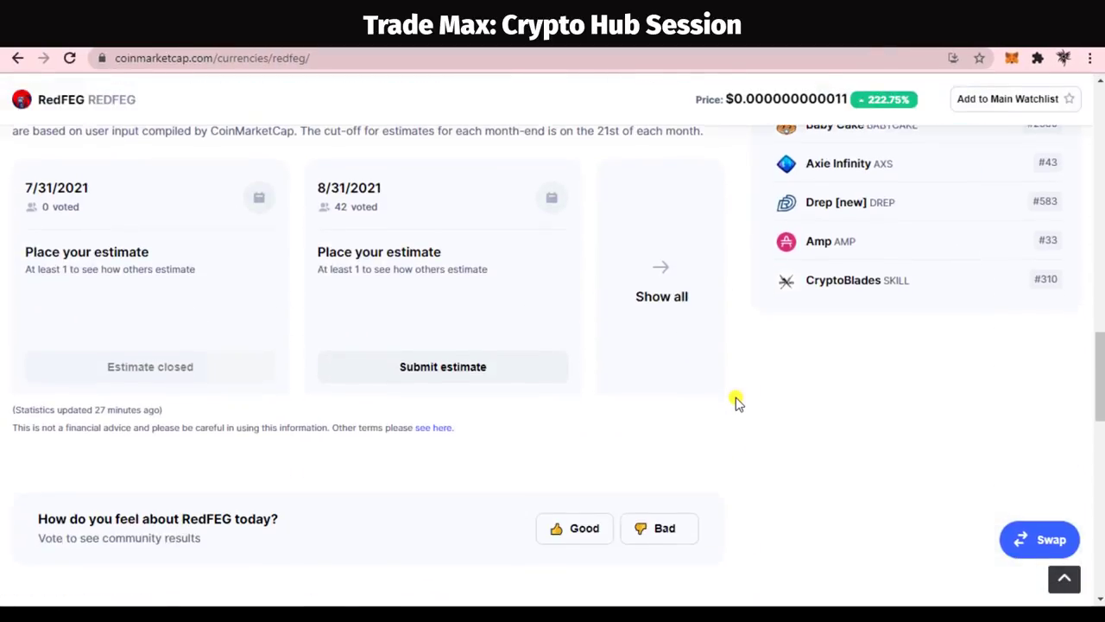
scroll(692, 417, up, 3)
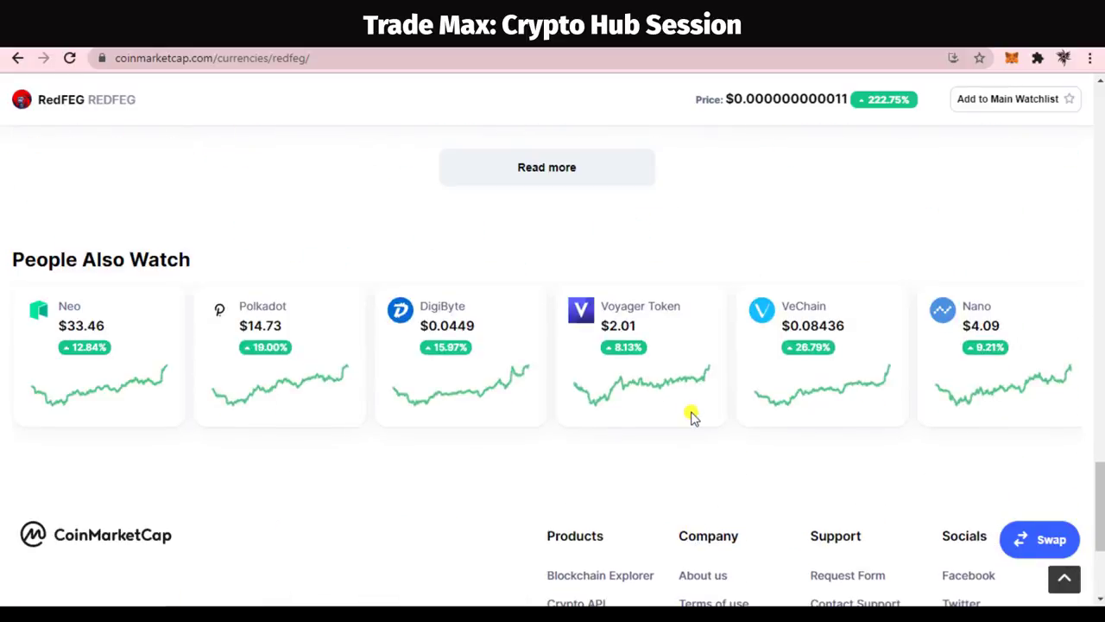
scroll(794, 415, up, 4)
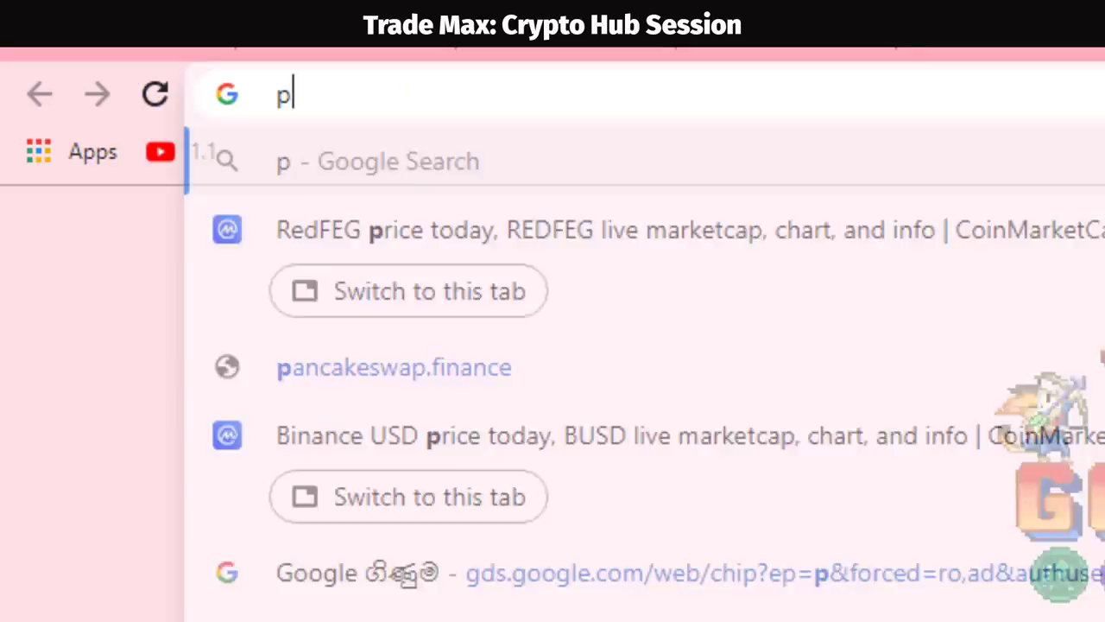
Search the web for "pancakeswap" to open the pancakeswap.finance site, and connect the MetaMask wallet to it.
text(an)
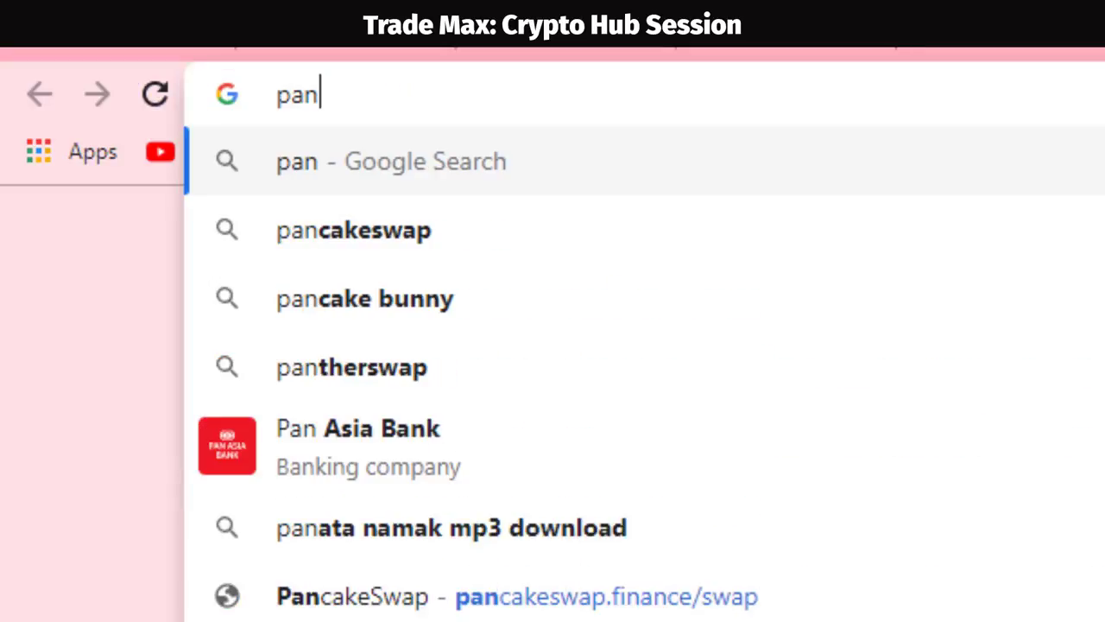
text(cakesw)
key(Return)
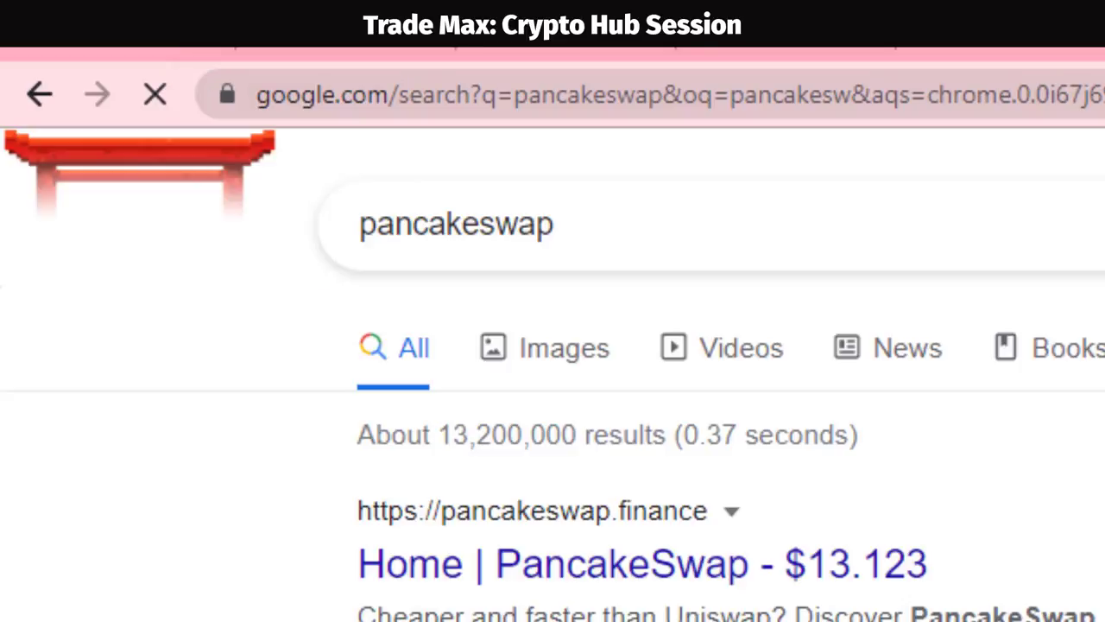
click(637, 527)
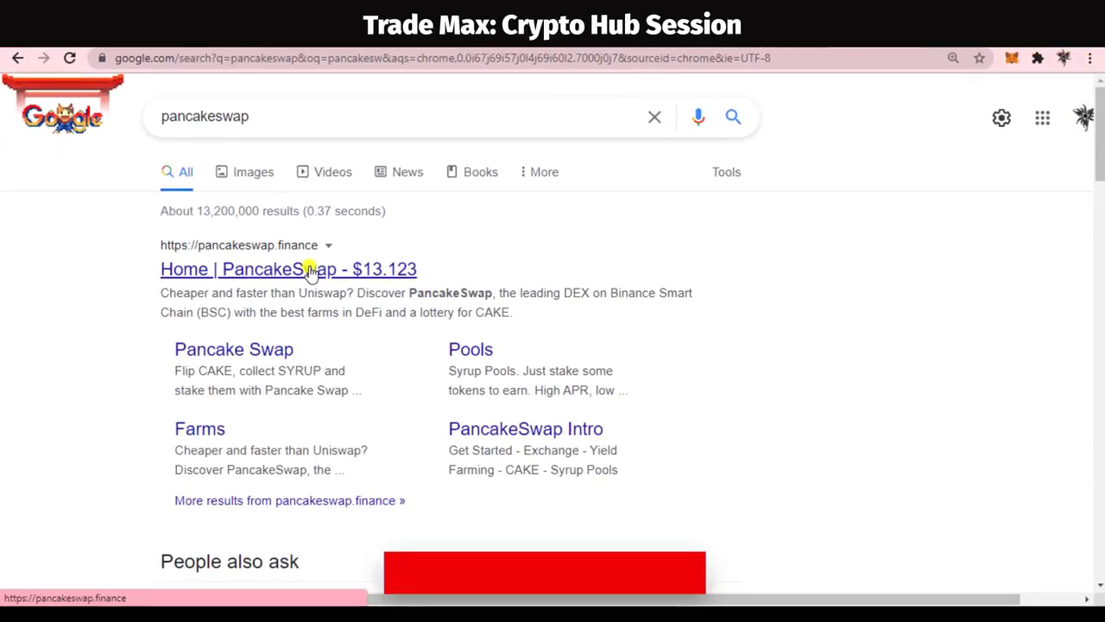
click(309, 269)
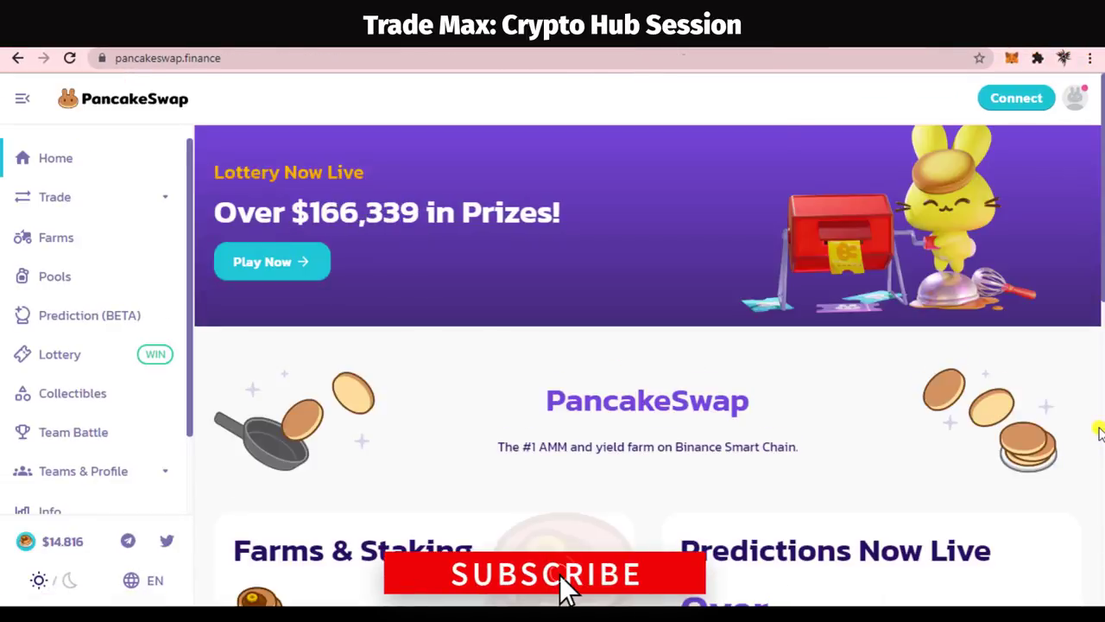
scroll(1048, 402, down, 3)
scroll(1049, 406, up, 3)
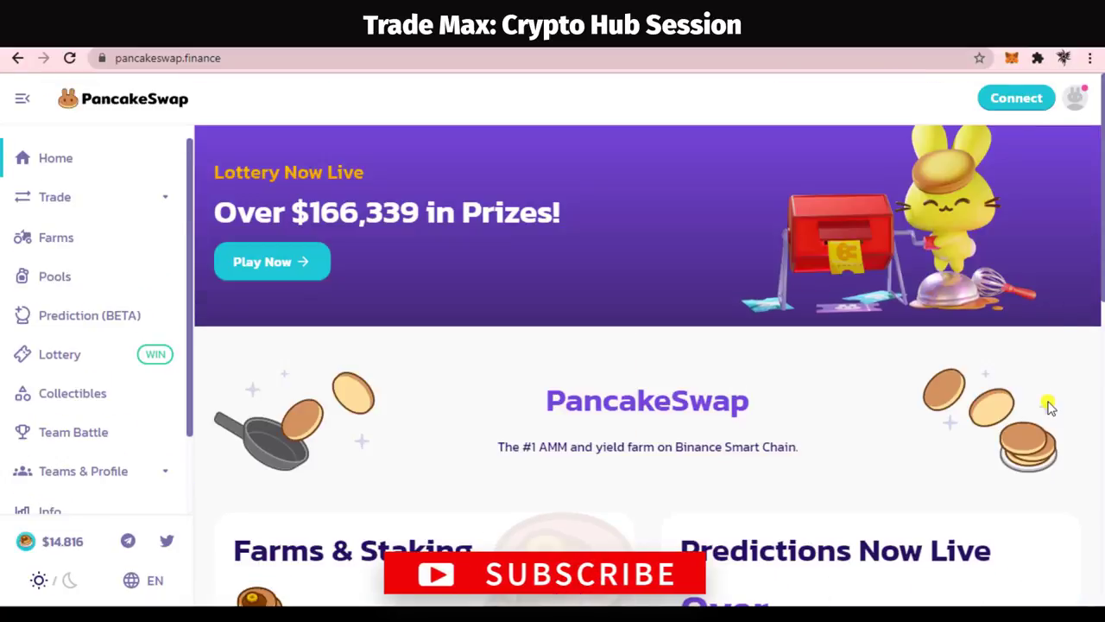
click(1026, 97)
click(522, 188)
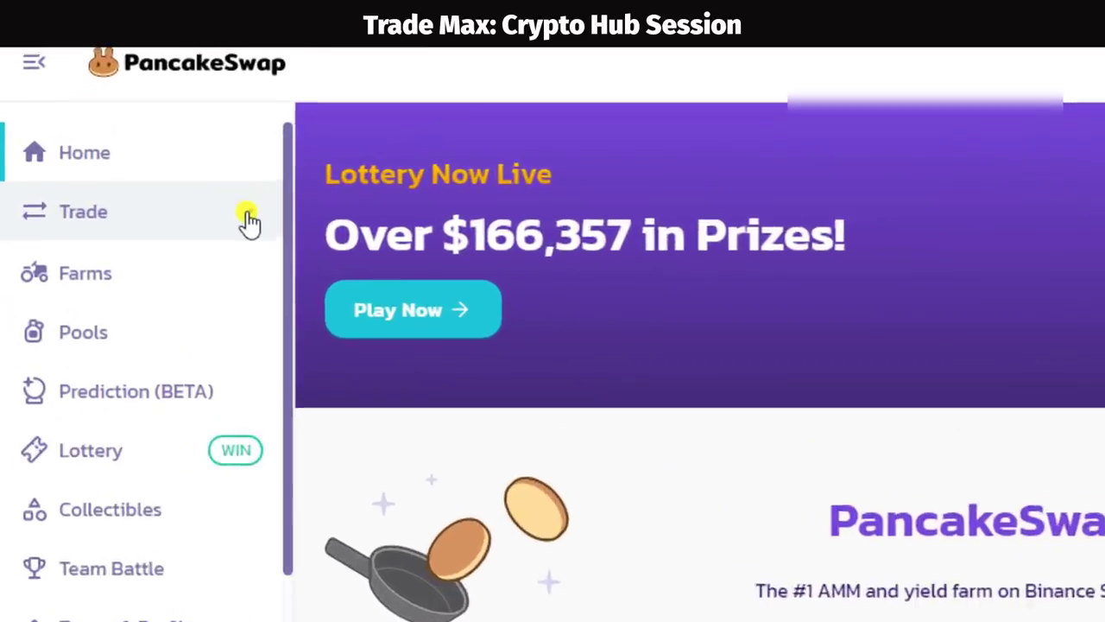
On the Exchange page, set BUSD as the currency to swap from and open the token selection for the currency to receive.
click(165, 204)
click(256, 297)
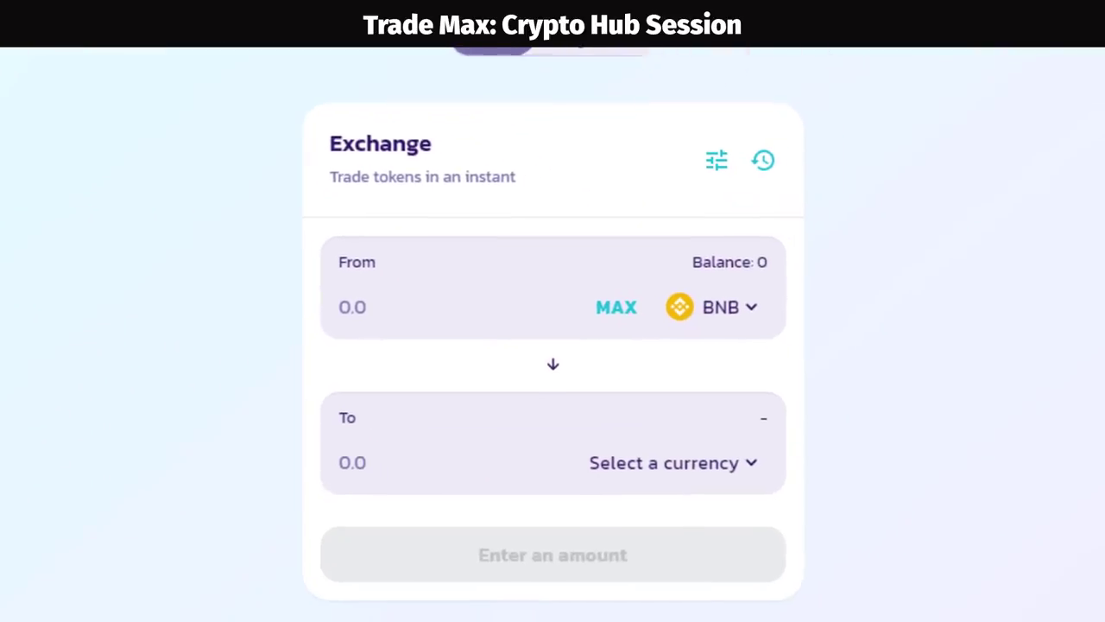
click(743, 307)
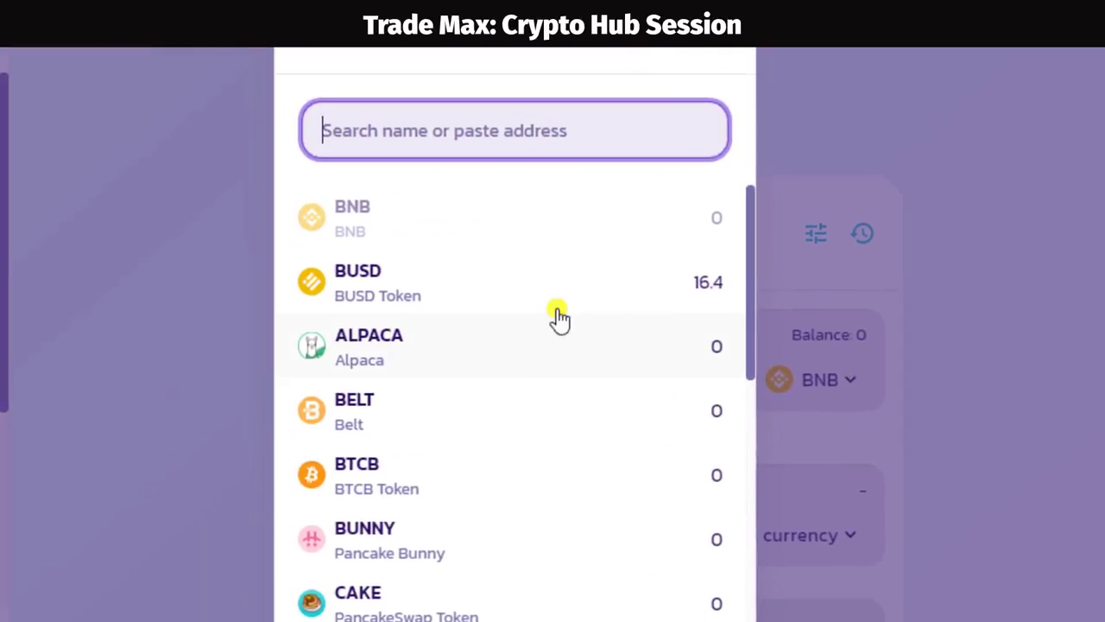
click(451, 227)
click(777, 477)
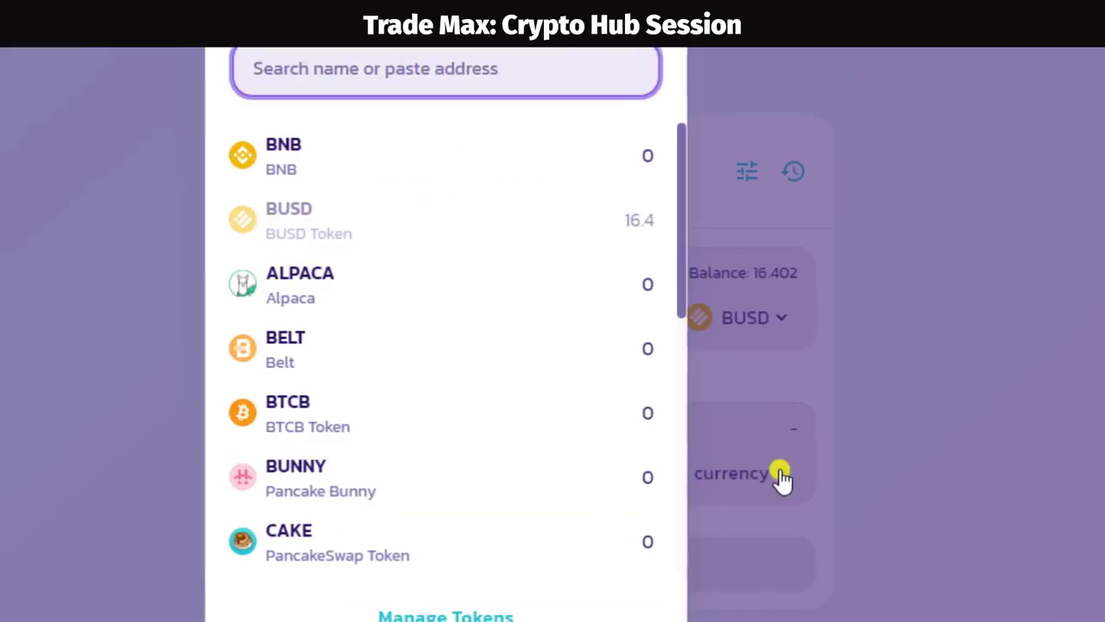
Try to find the token to receive by searching for "redfeg", and clear the search.
text(redfeg)
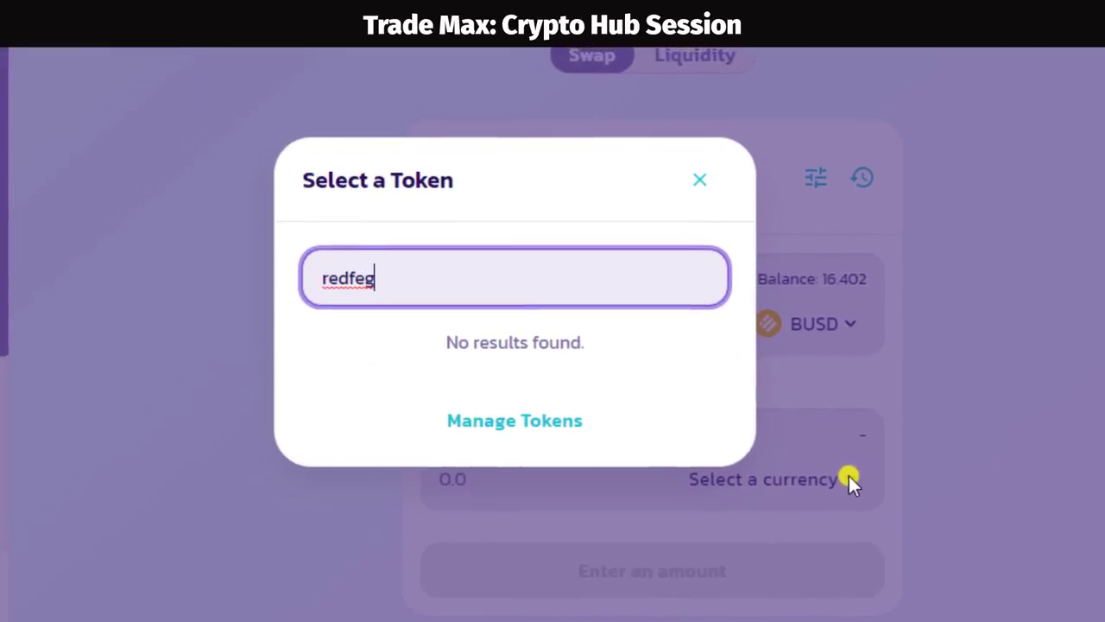
key(BackSpace)
key(BackSpace)
key(BackSpace)
key(BackSpace)
key(BackSpace)
key(BackSpace)
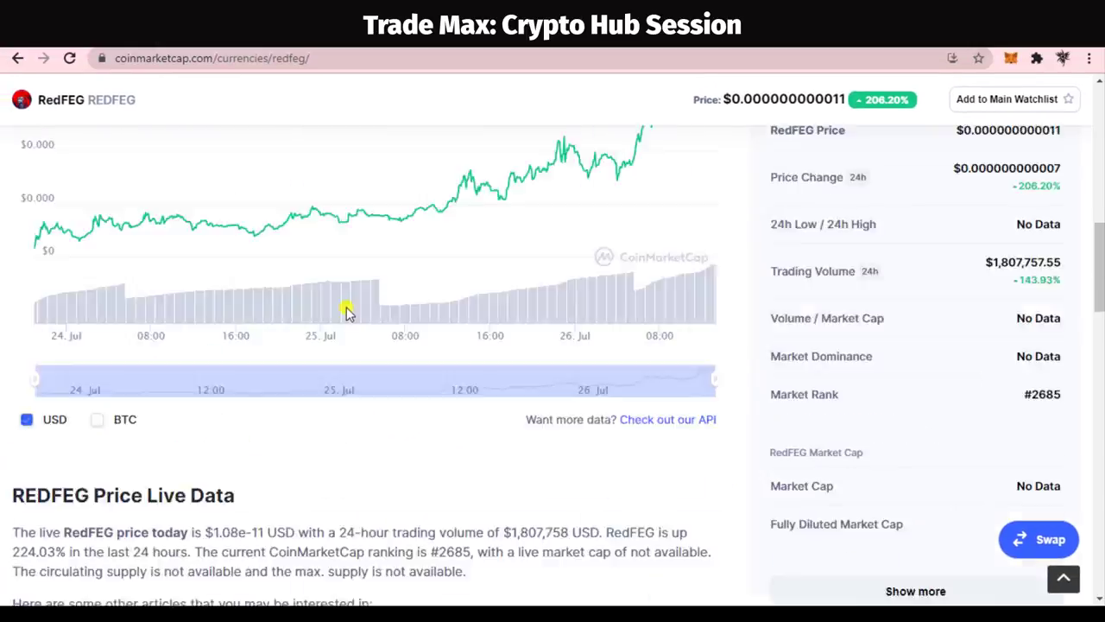
Copy RedFEG's contract address from CoinMarketCap, find the token with it in PancakeSwap, accept the risk notice and import REDFEG as the currency to receive.
scroll(346, 313, up, 10)
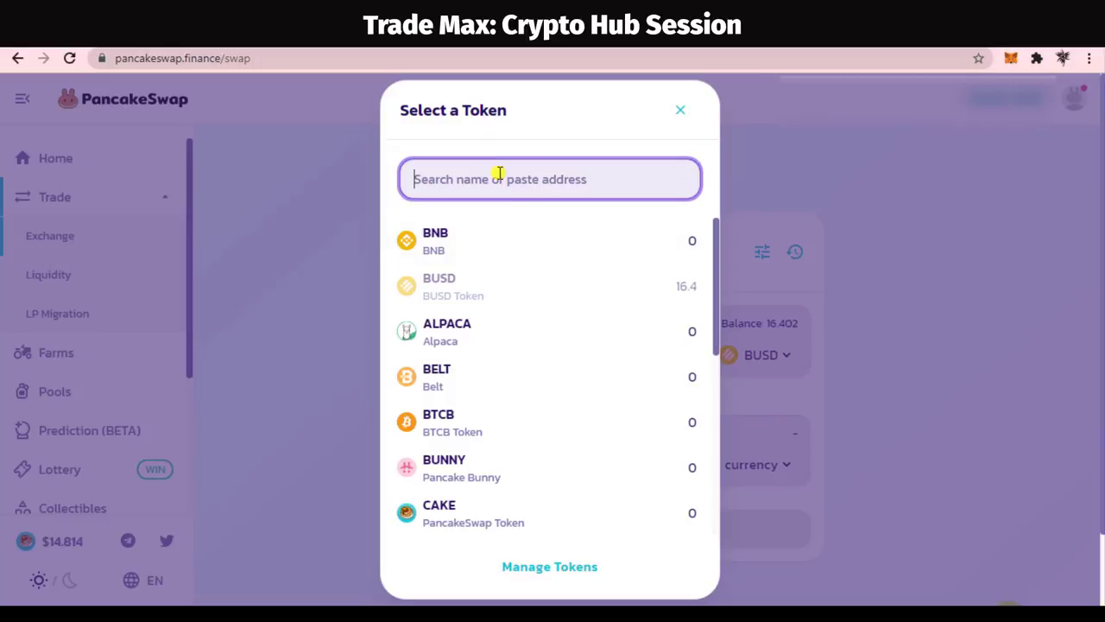
click(540, 300)
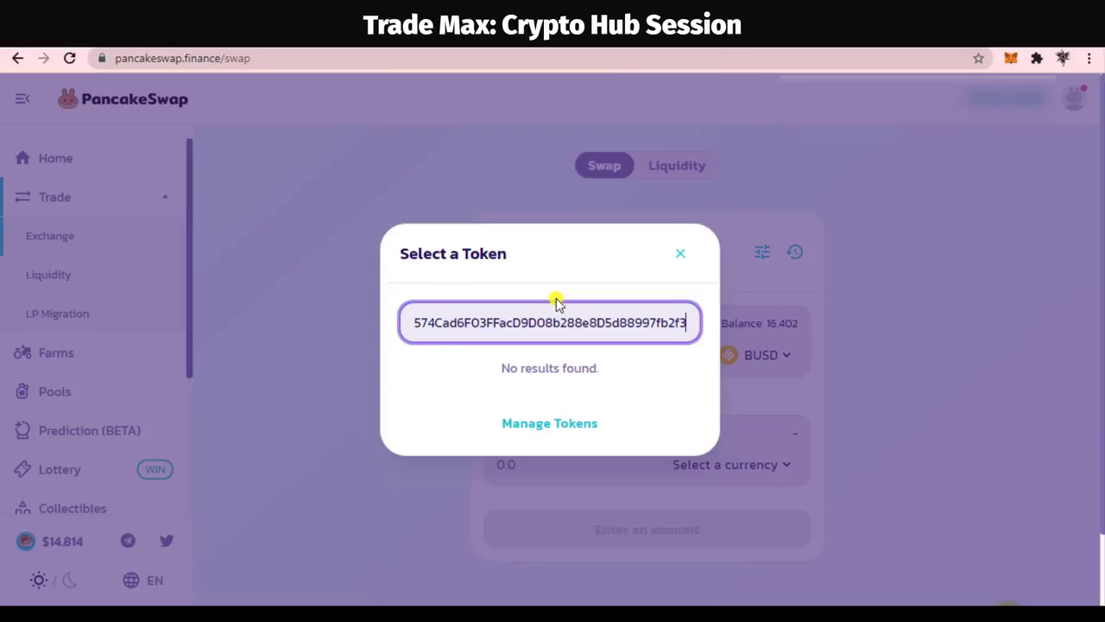
click(652, 379)
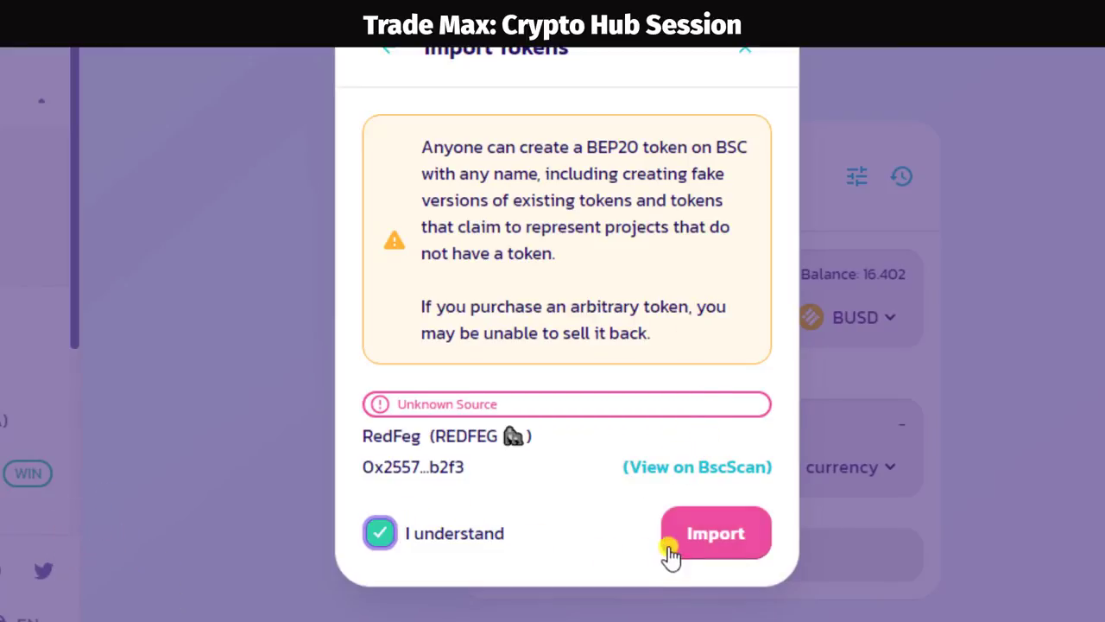
click(717, 544)
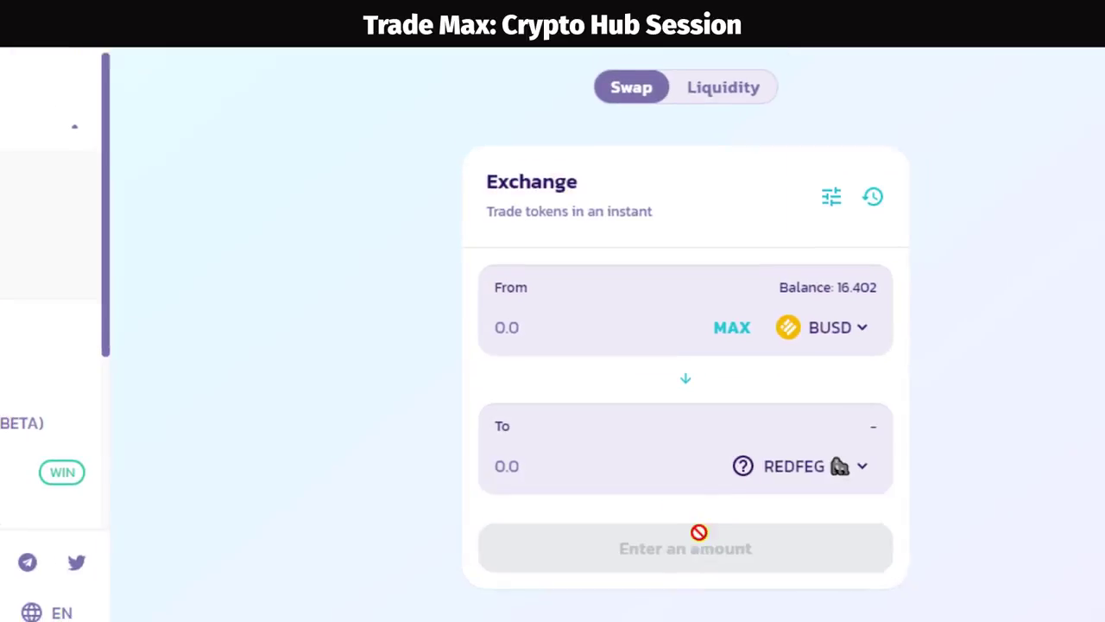